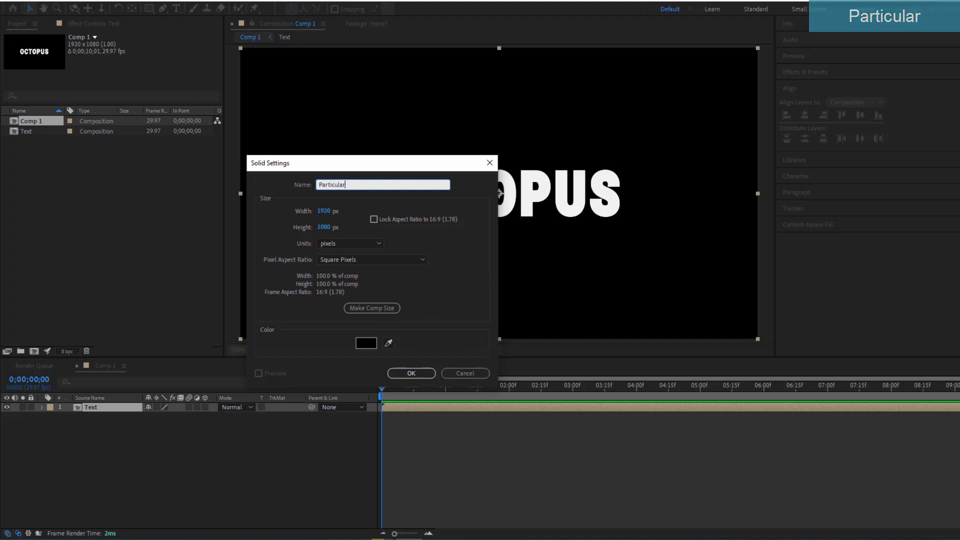
- Create the solid named Particular in Comp 1 and apply the RG Trapcode Particular effect to it
left_click(409, 373)
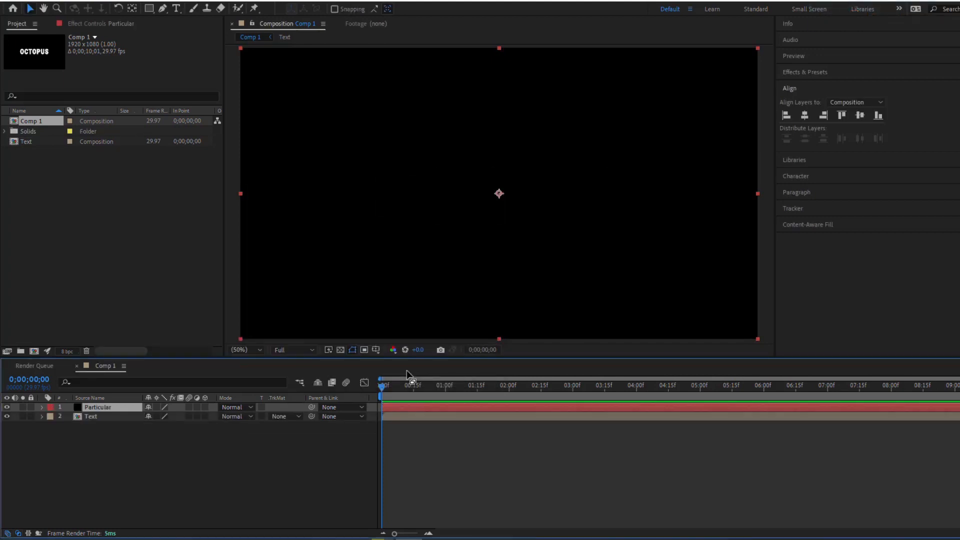
left_click(811, 73)
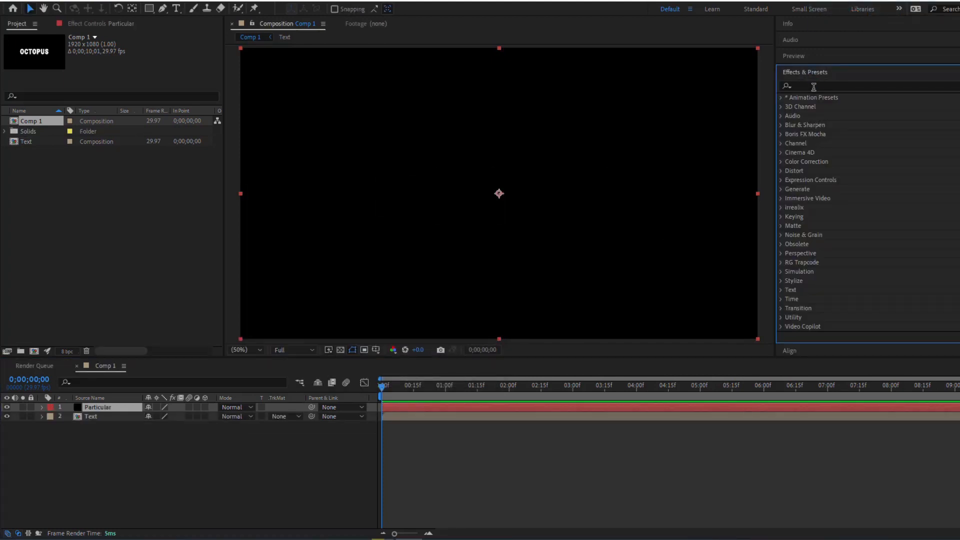
type("Particular")
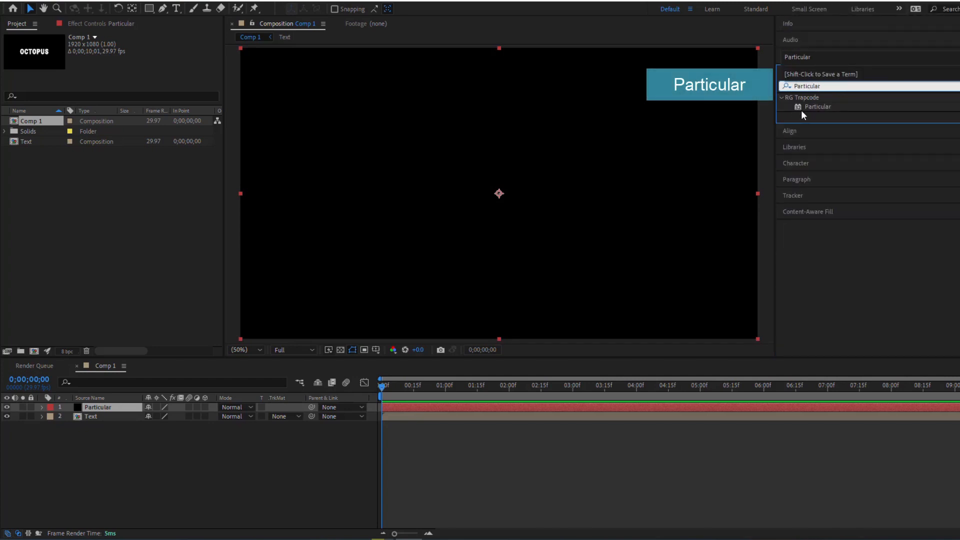
left_click_drag(810, 108, 116, 405)
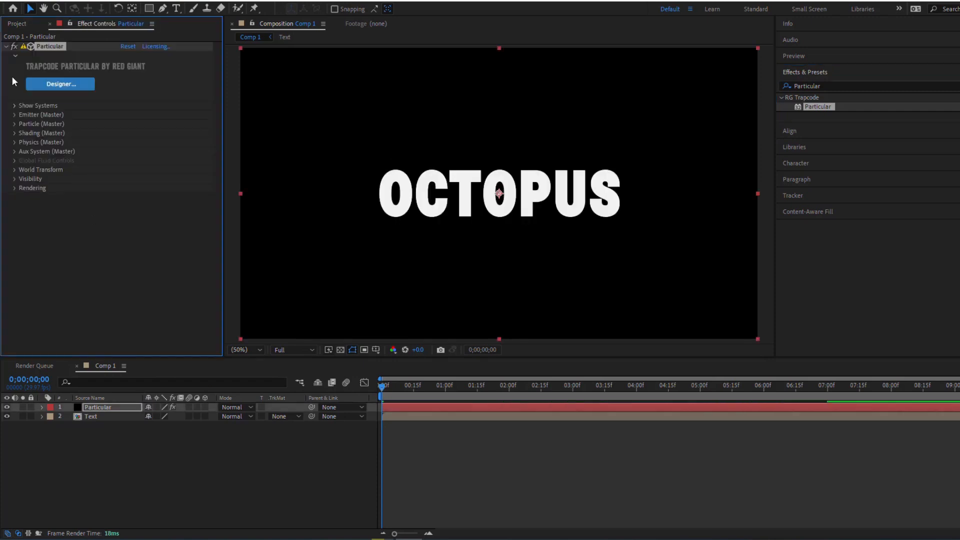
- Set the Particular effect's Emitter Type to Layer, checking the particles at 0;00;00;25
left_click(15, 56)
left_click_drag(385, 382, 435, 385)
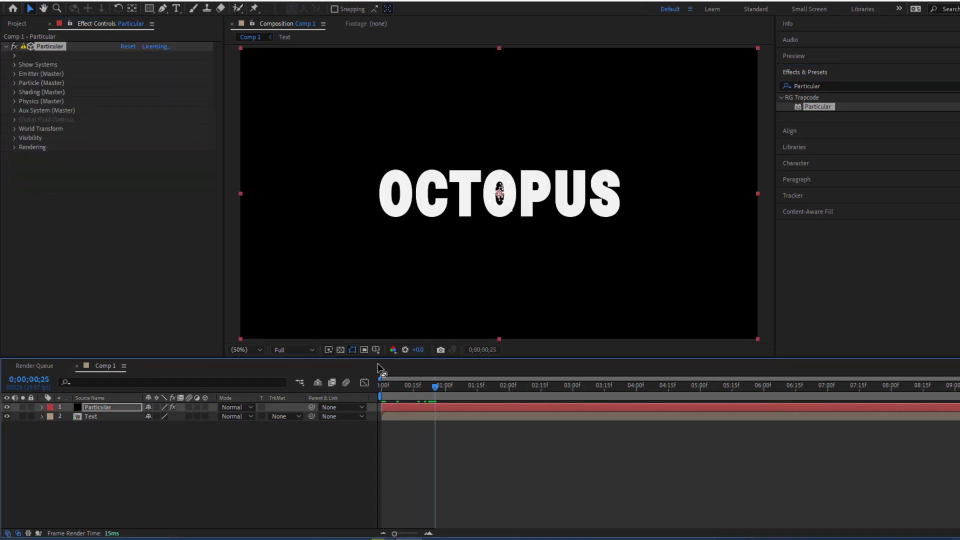
left_click(14, 73)
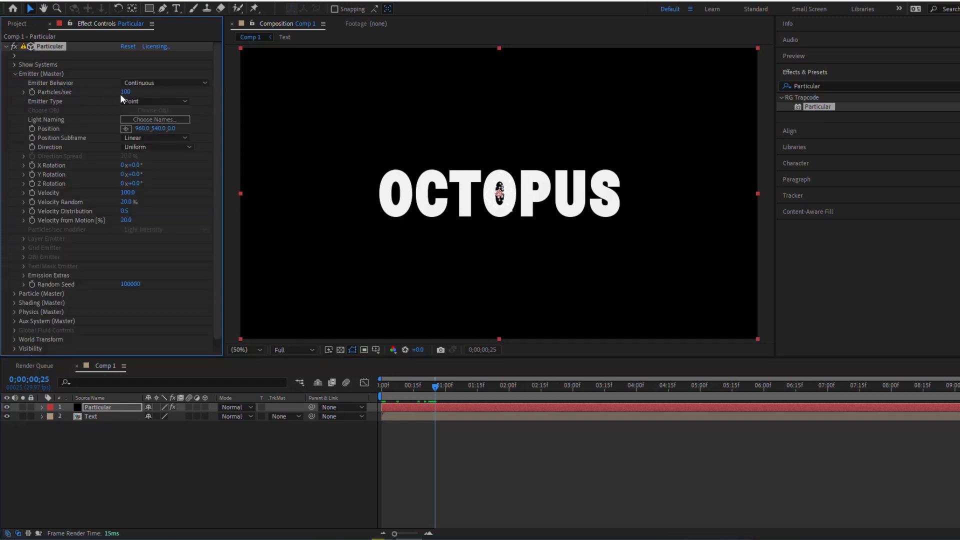
left_click(152, 101)
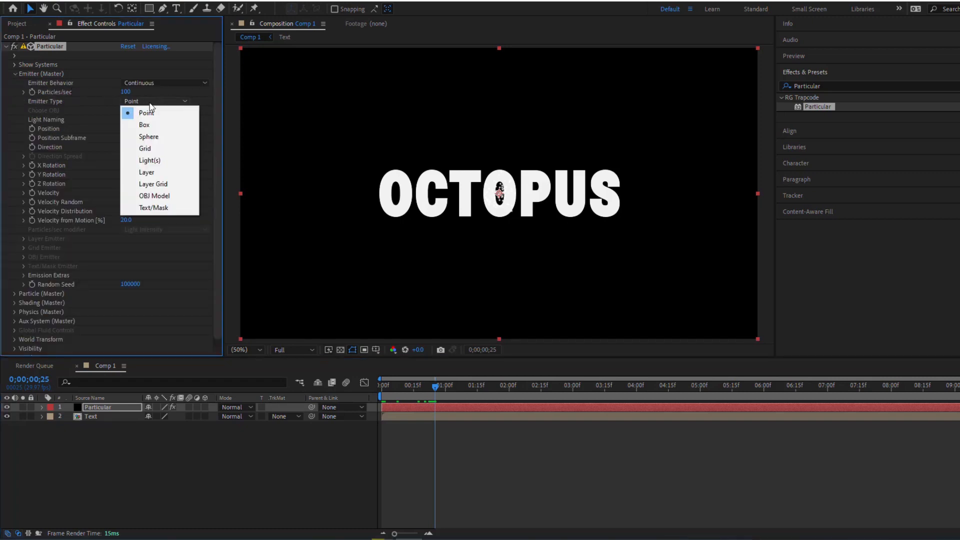
left_click(152, 171)
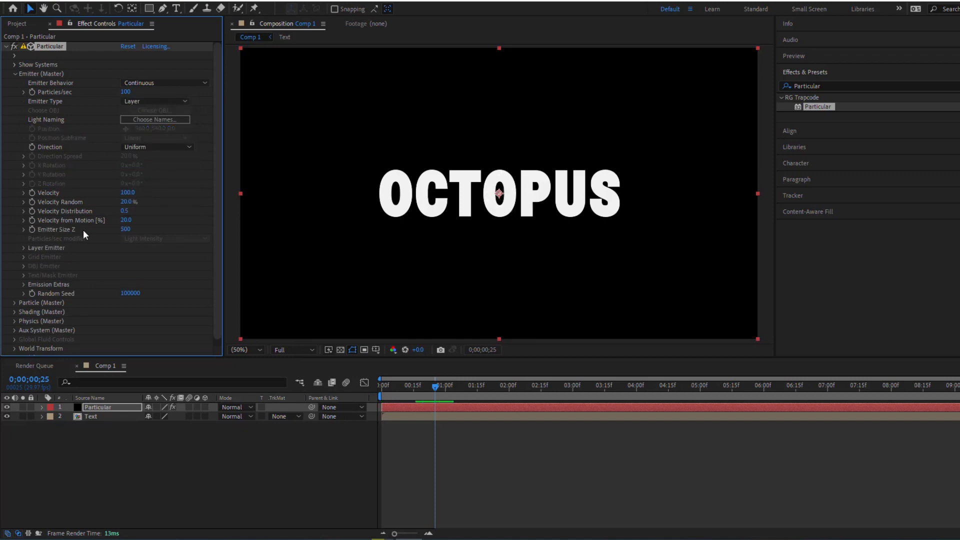
- Use the Text layer, made 3D and hidden, as the source layer of Particular's Layer Emitter
left_click(23, 248)
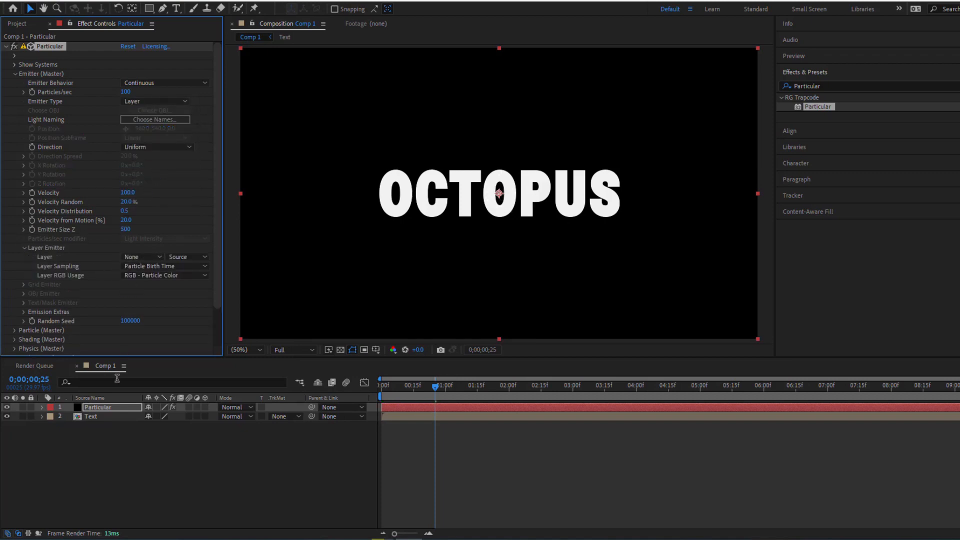
left_click(203, 416)
left_click(7, 416)
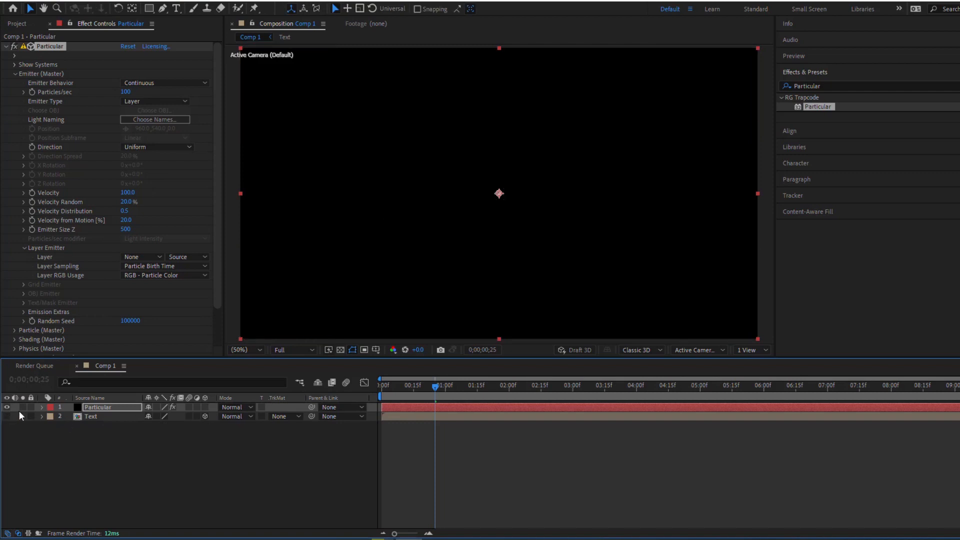
left_click(142, 257)
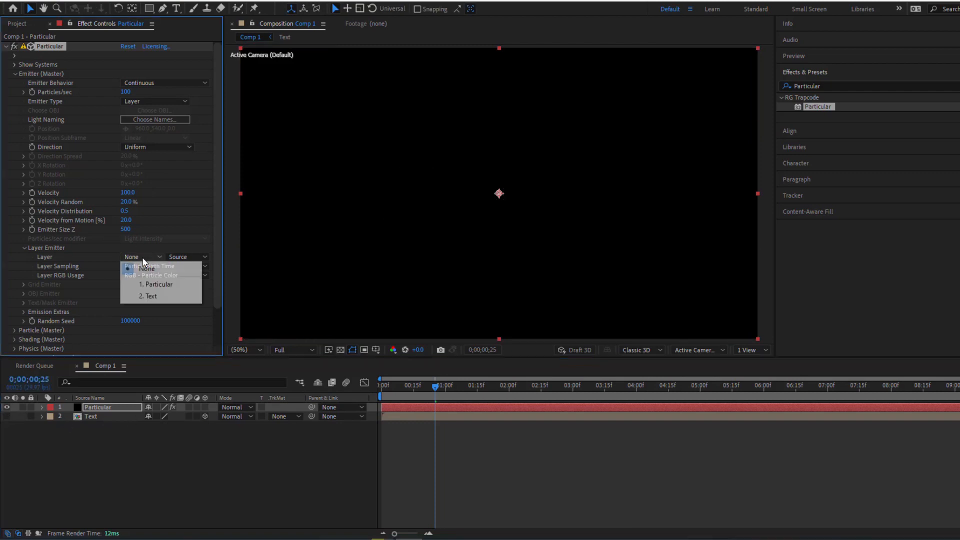
left_click(145, 296)
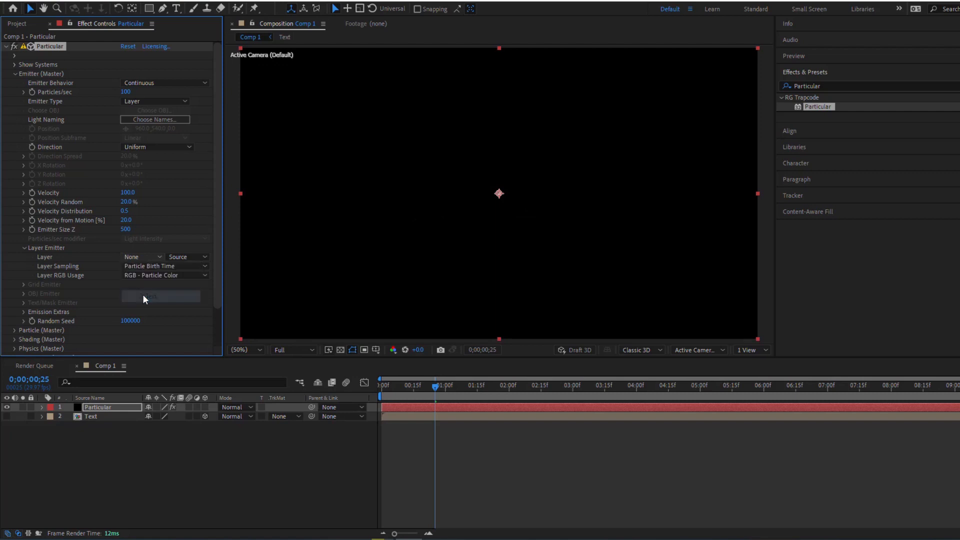
- Set Particles/sec to 500000 and add a keyframe for it at 0;00;01;00
left_click(125, 92)
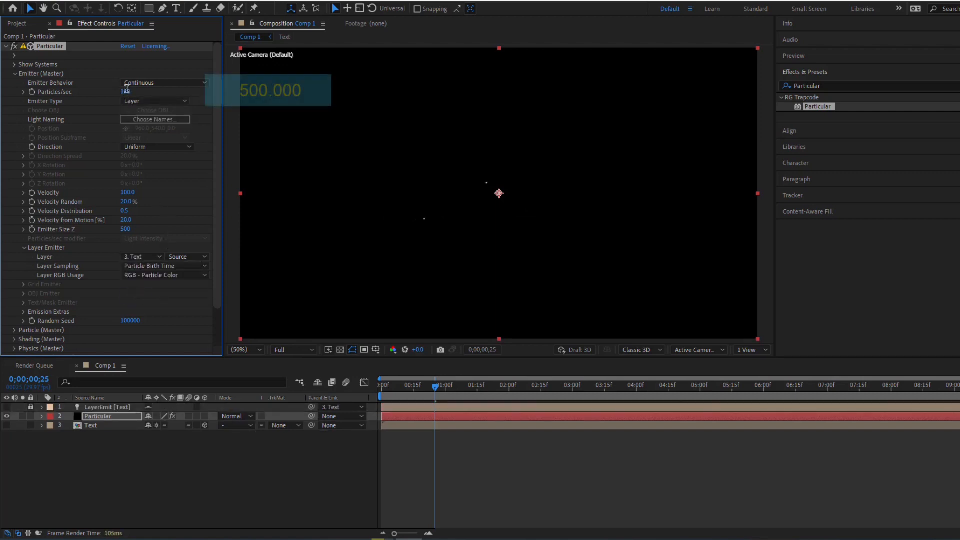
type("50000")
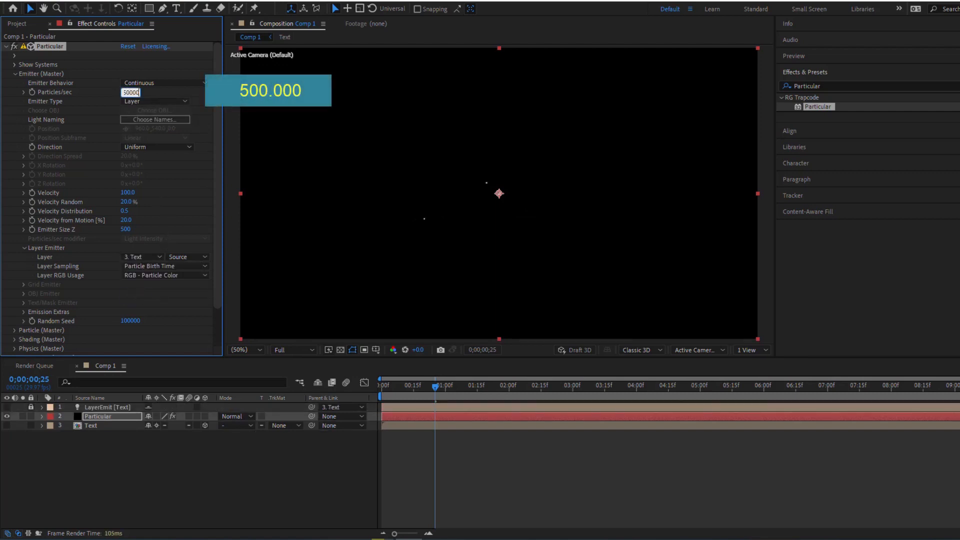
type("0")
key("Return")
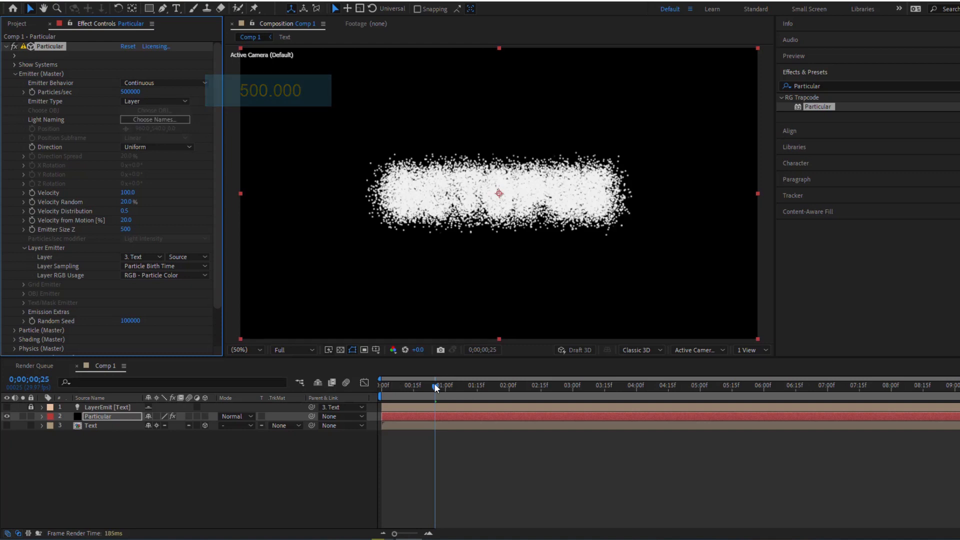
left_click_drag(434, 385, 448, 392)
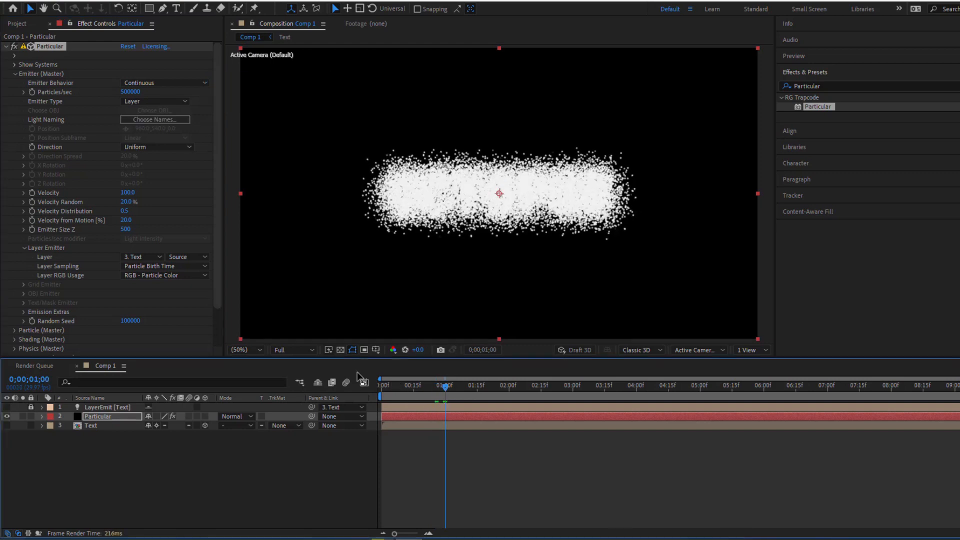
left_click(31, 92)
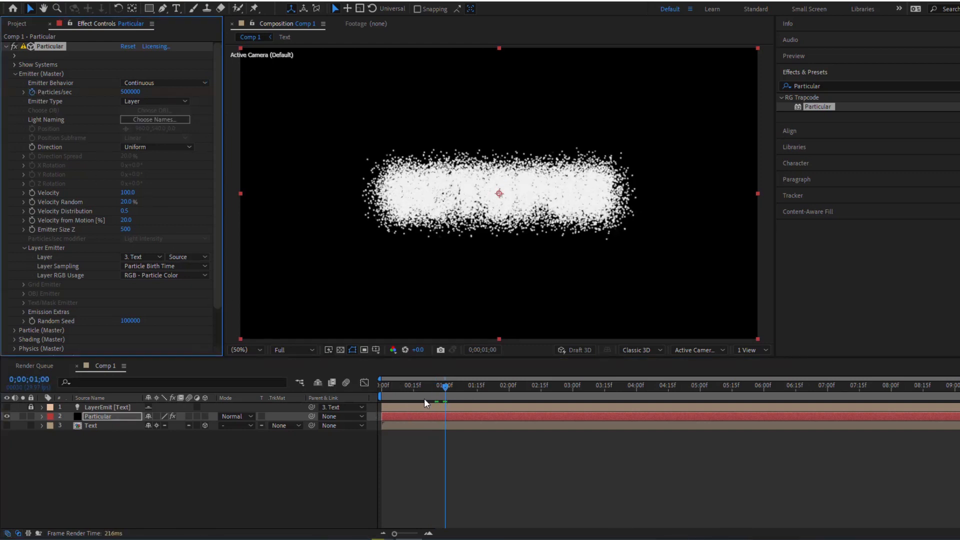
- Keyframe Particles/sec at 0 at 0;00;00;15 and reveal the Particular layer's keyframes in the timeline
left_click_drag(447, 392, 413, 390)
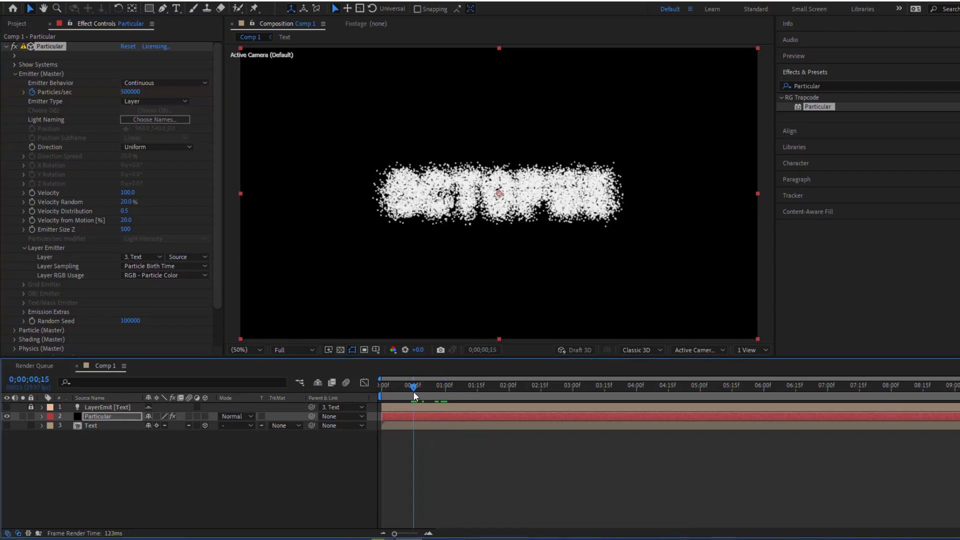
left_click(130, 92)
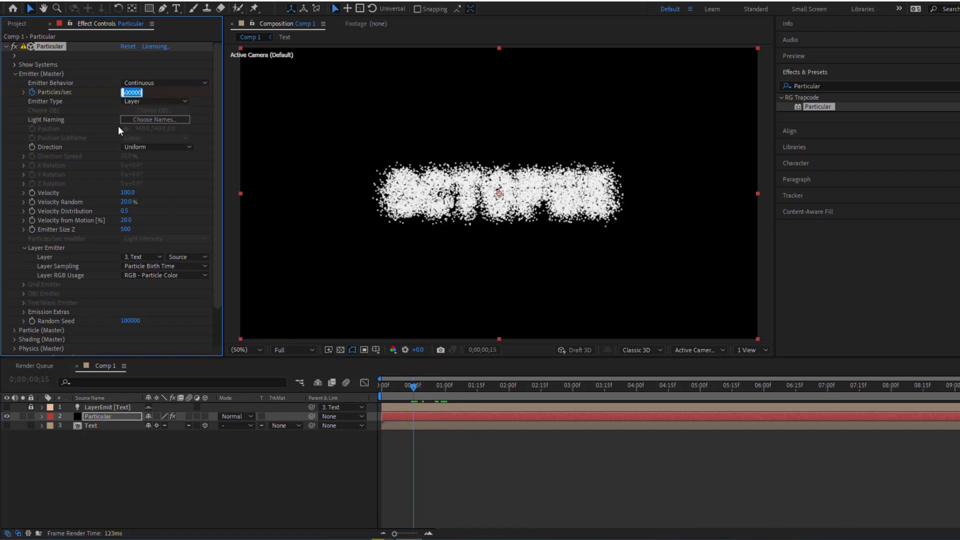
type("0")
key("Return")
left_click(108, 415)
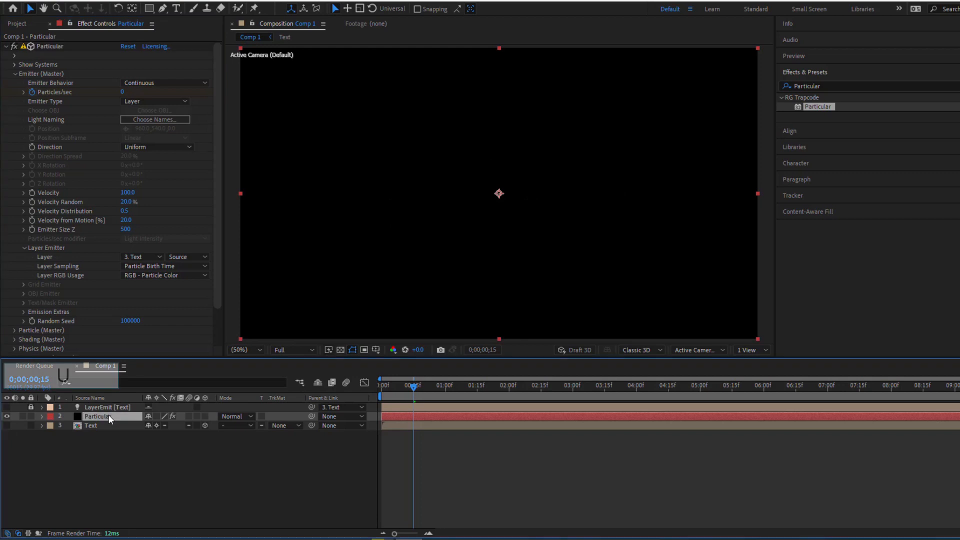
key("u")
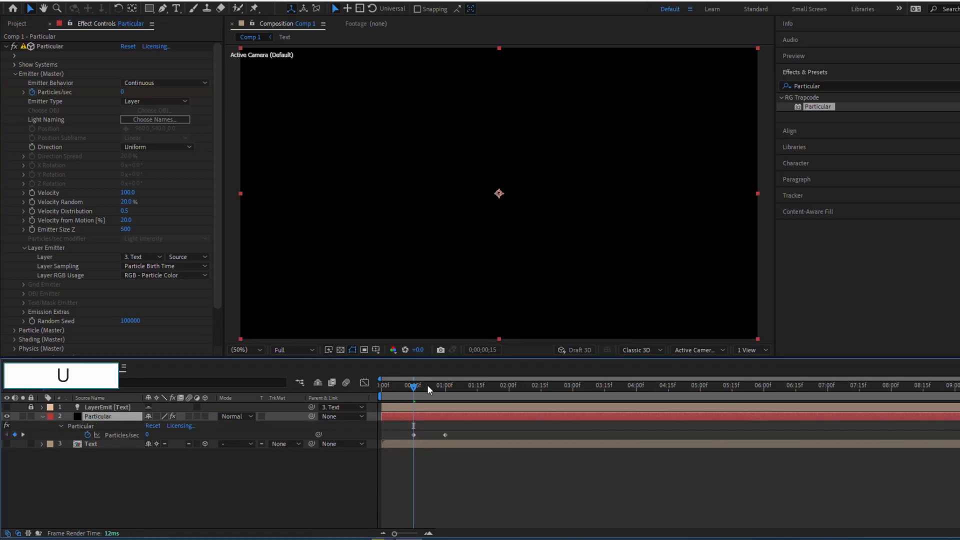
- Keyframe Particles/sec at 0 at 0;00;02;00
left_click_drag(426, 385, 508, 388)
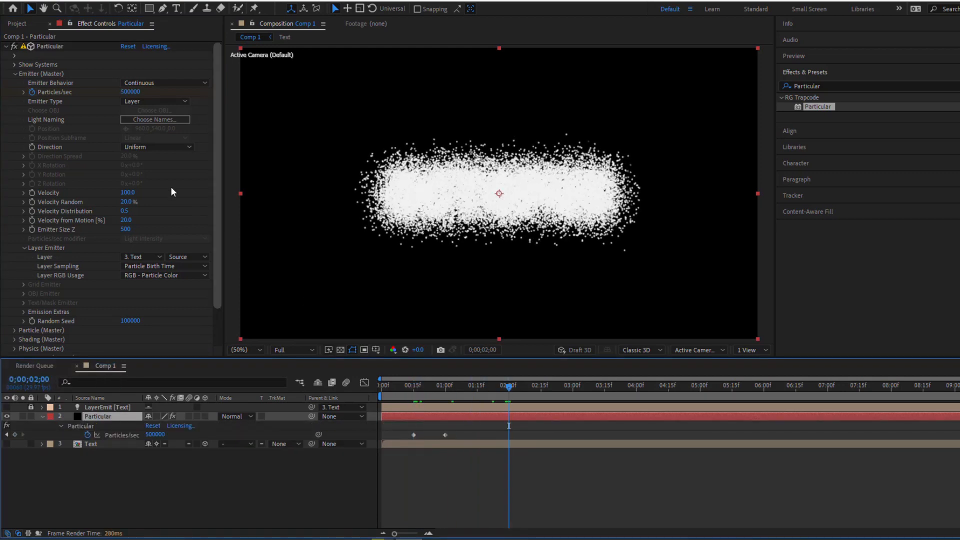
left_click(132, 92)
type("0")
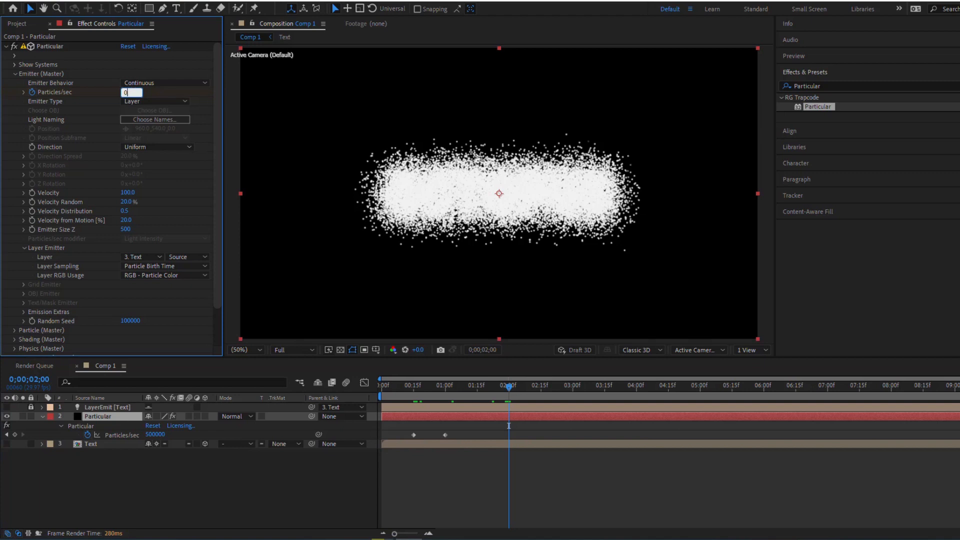
key("Return")
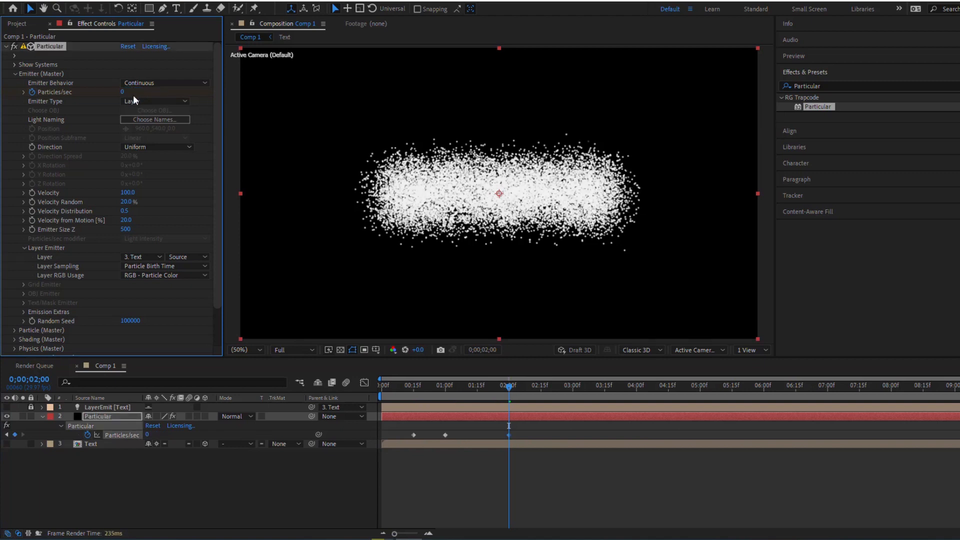
- Set the emitter's Velocity to 30 and its Emitter Size Z to 0
left_click(130, 192)
type("30")
key("Return")
left_click(128, 230)
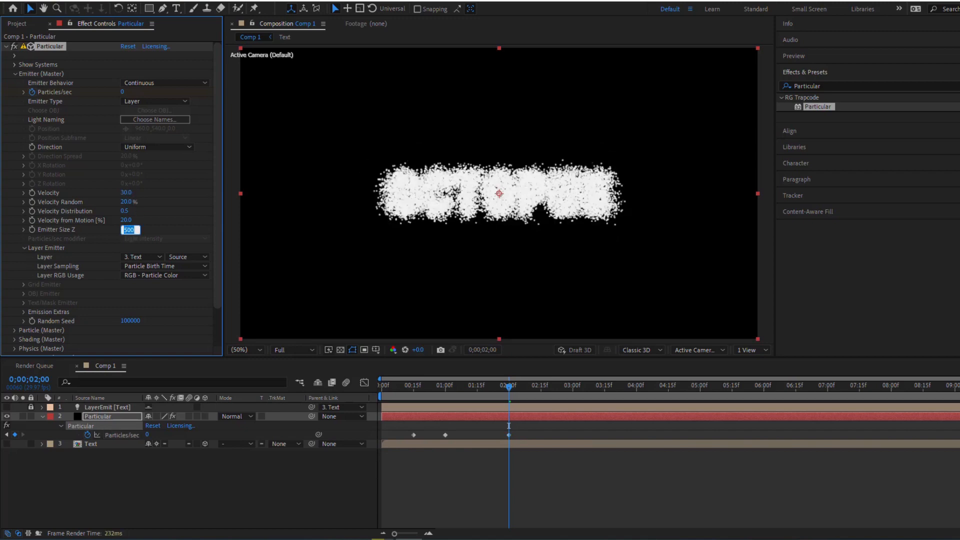
type("0")
key("Return")
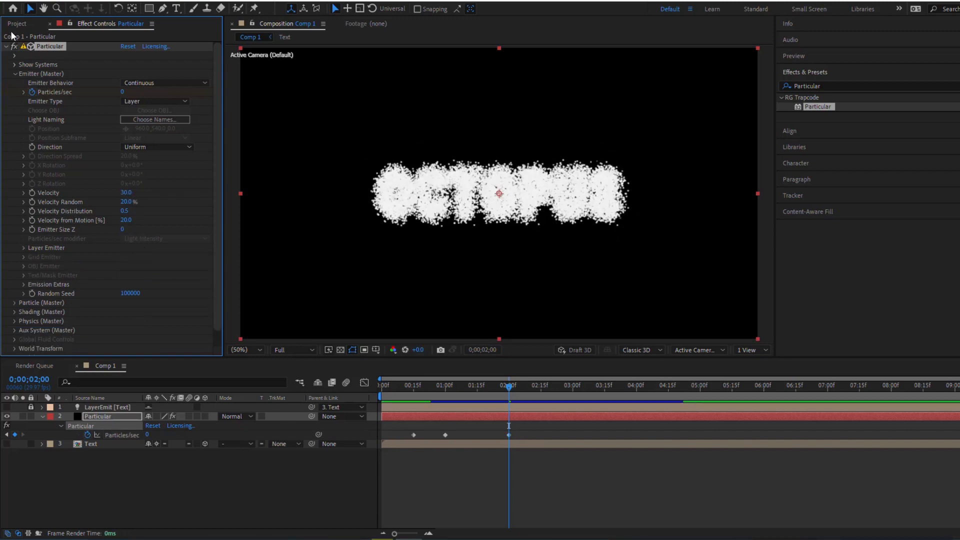
- Add the Text composition as the lowest layer of Comp 1 and keyframe its Opacity at 0% at 0;00;01;01
left_click(16, 24)
left_click_drag(31, 139, 89, 453)
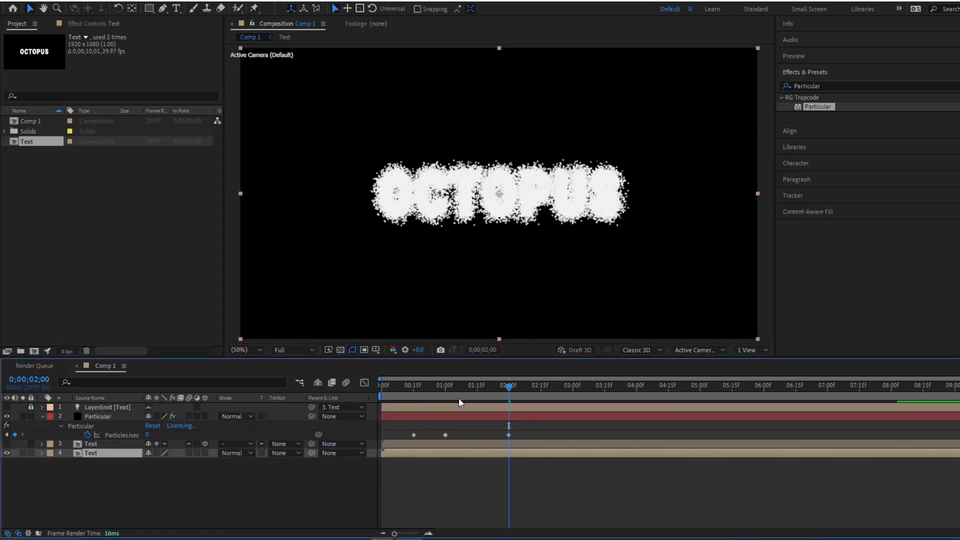
left_click_drag(458, 398, 445, 398)
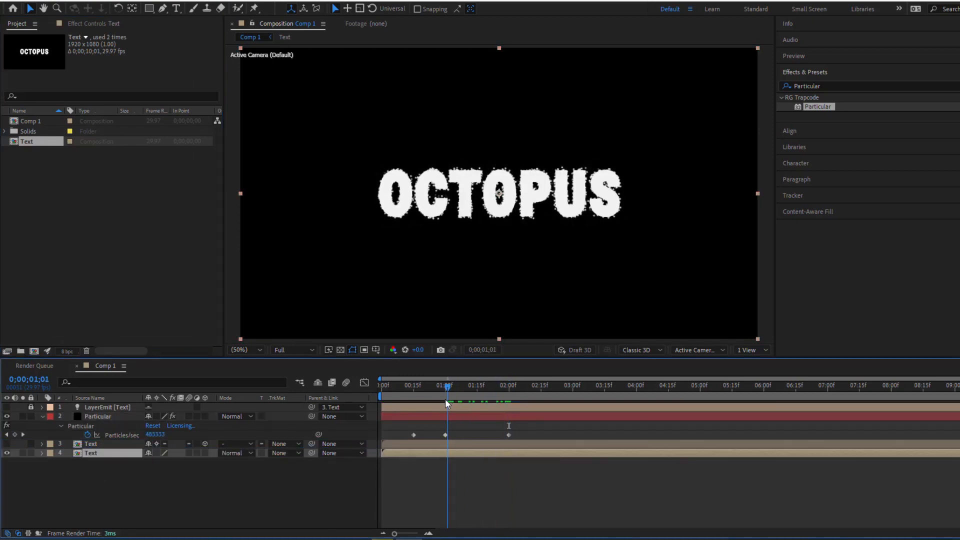
key("t")
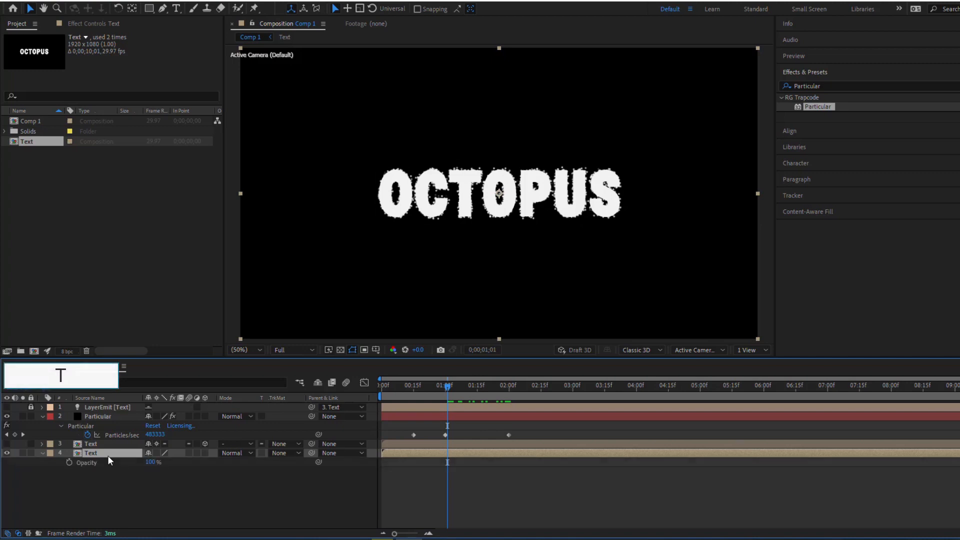
left_click(69, 462)
left_click(152, 461)
type("0")
key("Return")
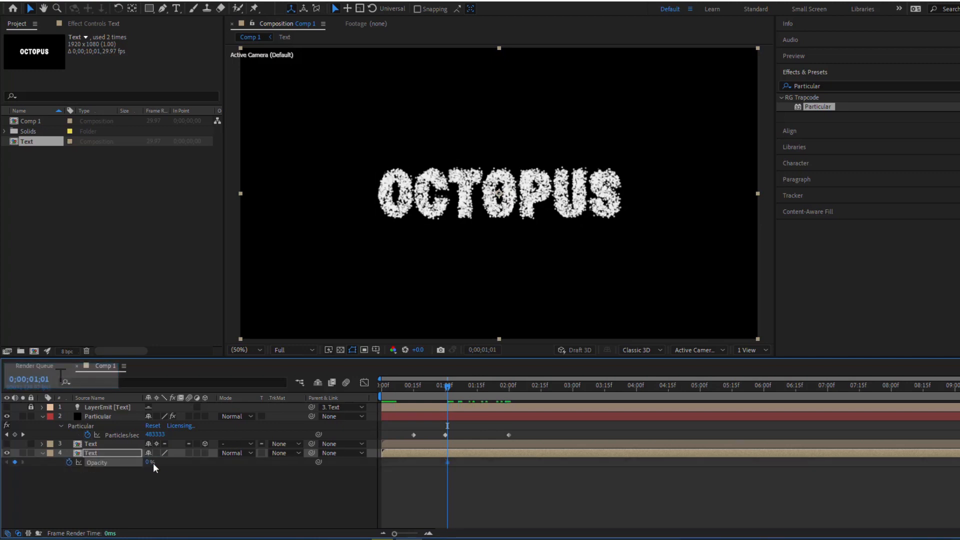
- Keyframe the lowest Text layer's Opacity at 100% at 0;00;01;23 and scrub through the fade
left_click_drag(447, 386, 493, 391)
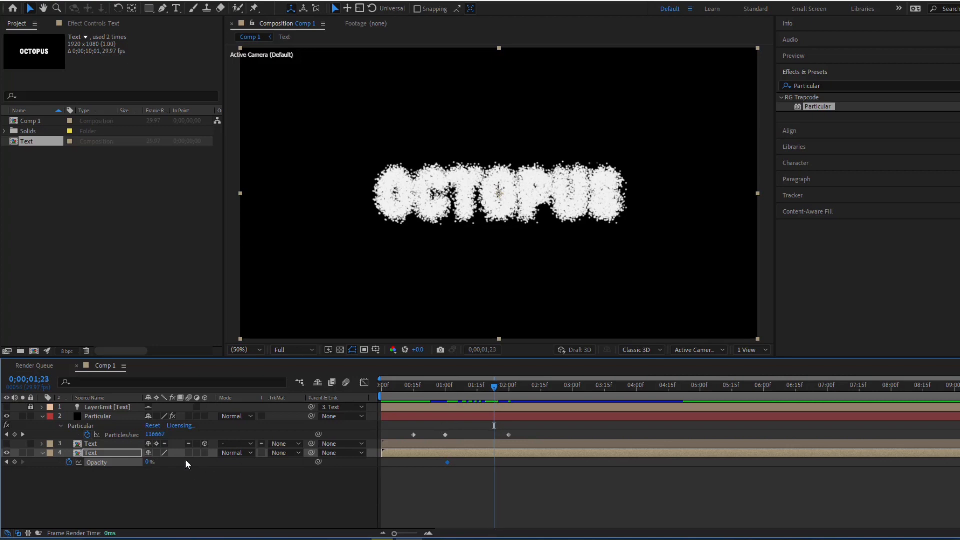
left_click_drag(149, 465, 239, 463)
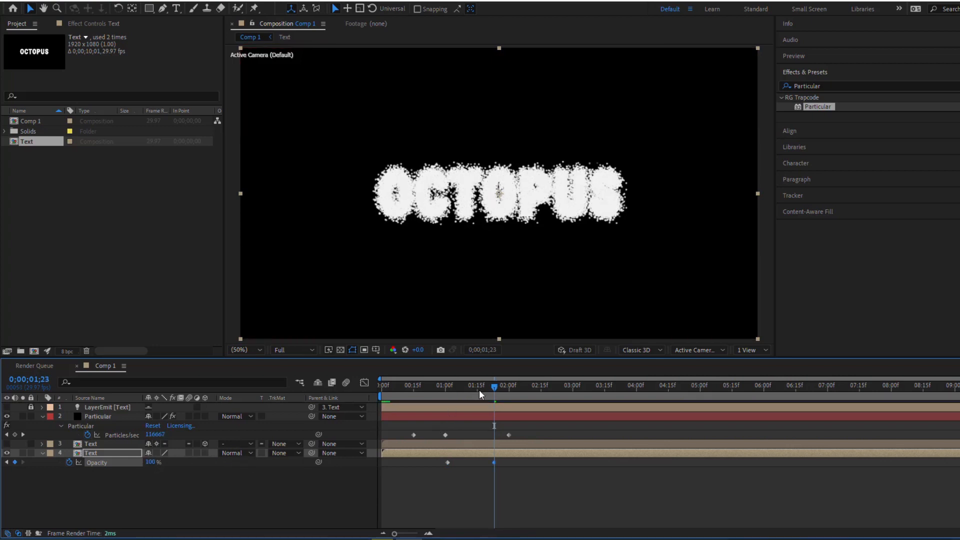
left_click_drag(493, 385, 522, 411)
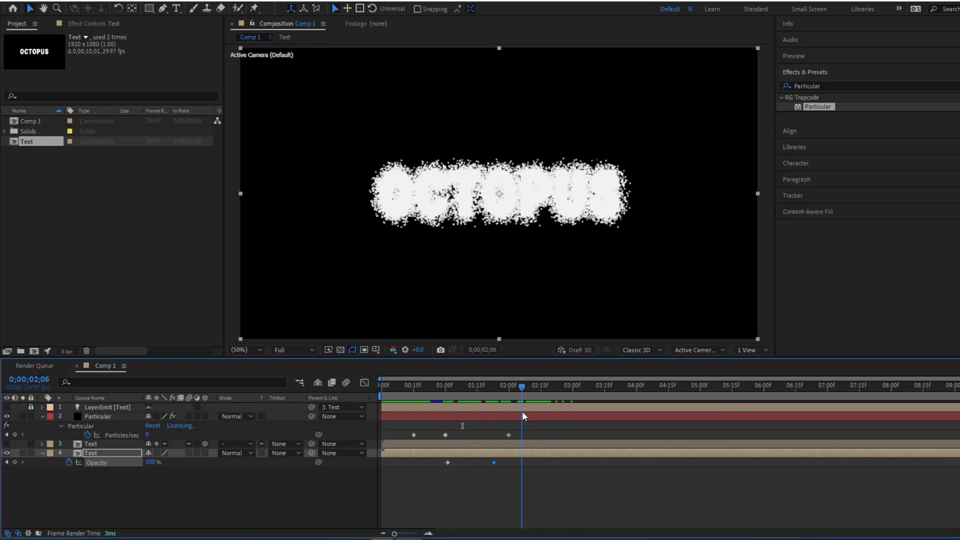
- Set Wind X to 100 in the Air physics settings of the Particular layer's effect
left_click(106, 415)
left_click(94, 25)
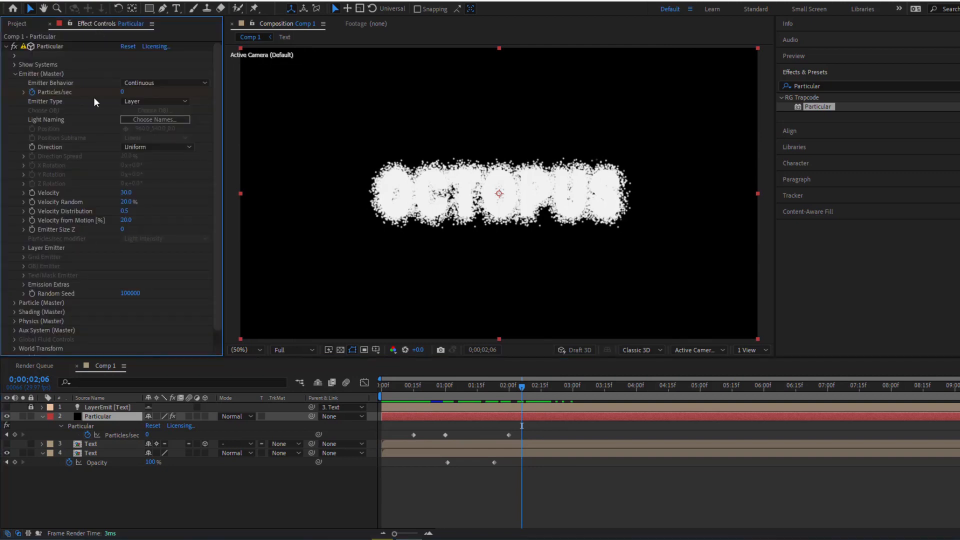
left_click(14, 321)
scroll(17, 317, "down", 3)
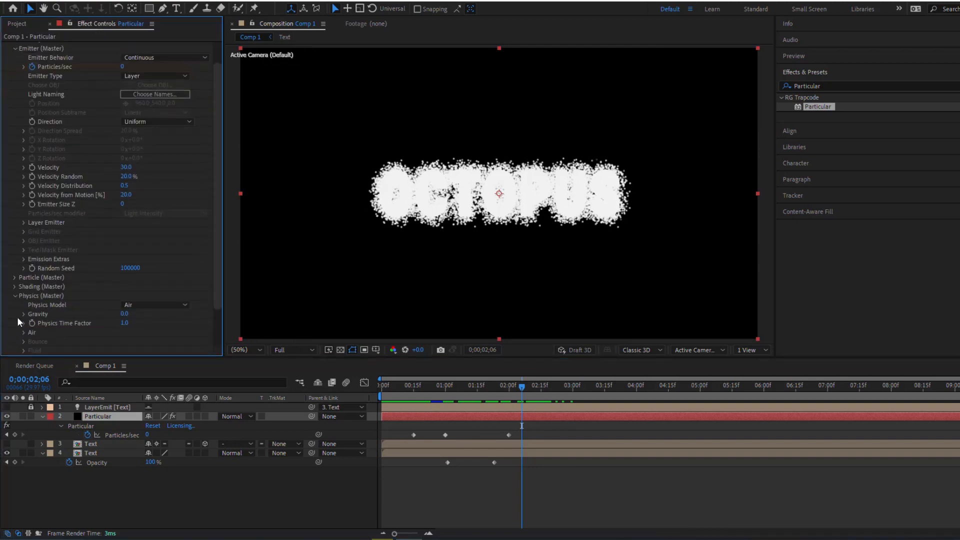
left_click(23, 286)
scroll(89, 268, "down", 2)
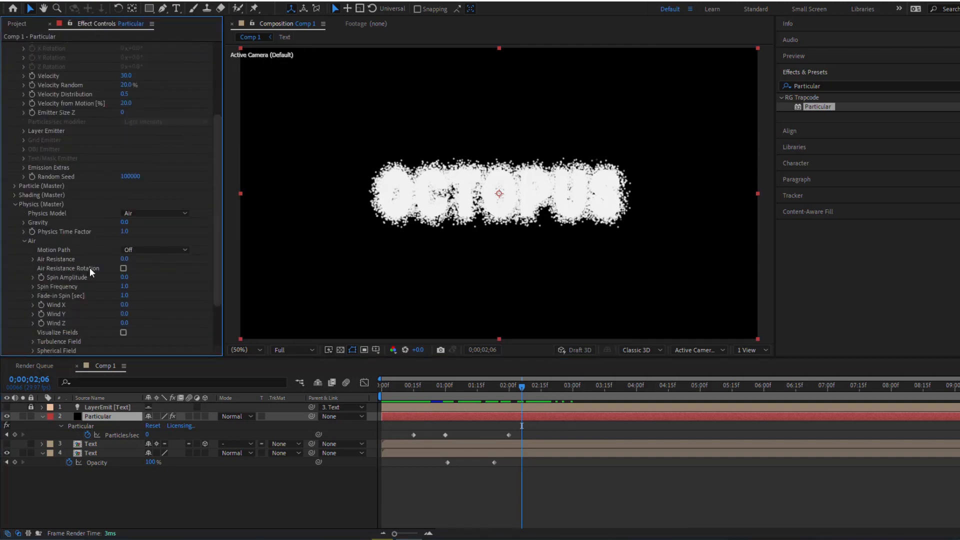
scroll(144, 241, "down", 3)
left_click(126, 240)
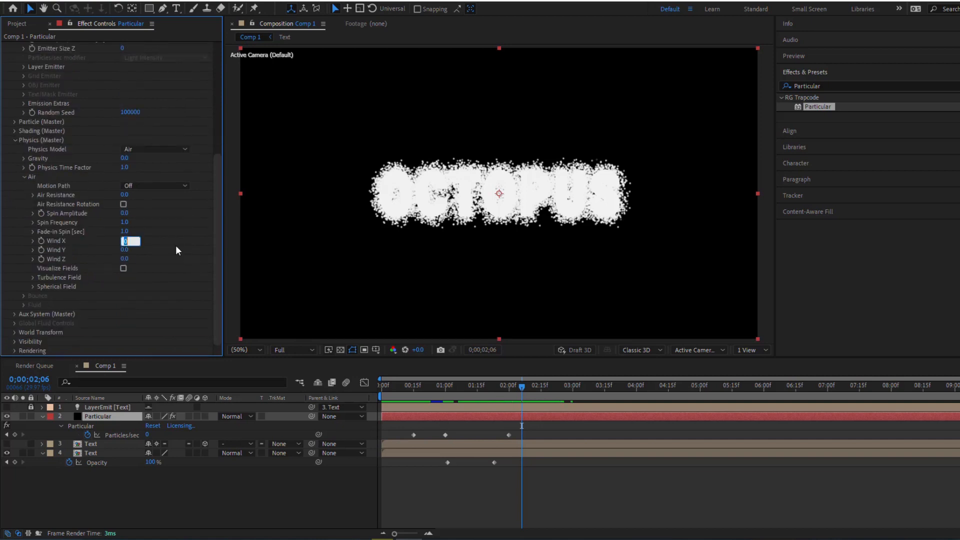
type("100")
key("Return")
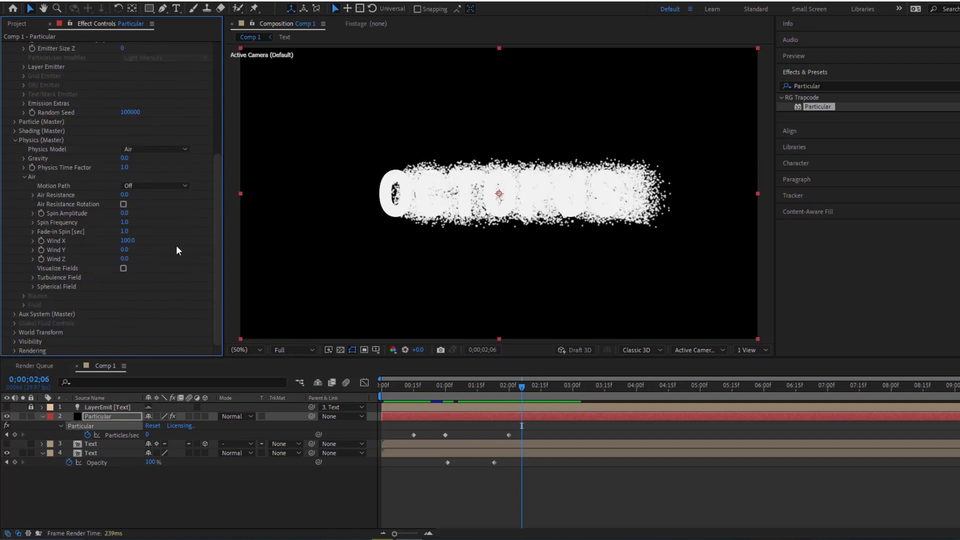
- Set Wind Y to -35 and move the current time to 0;00;02;09
type("-35")
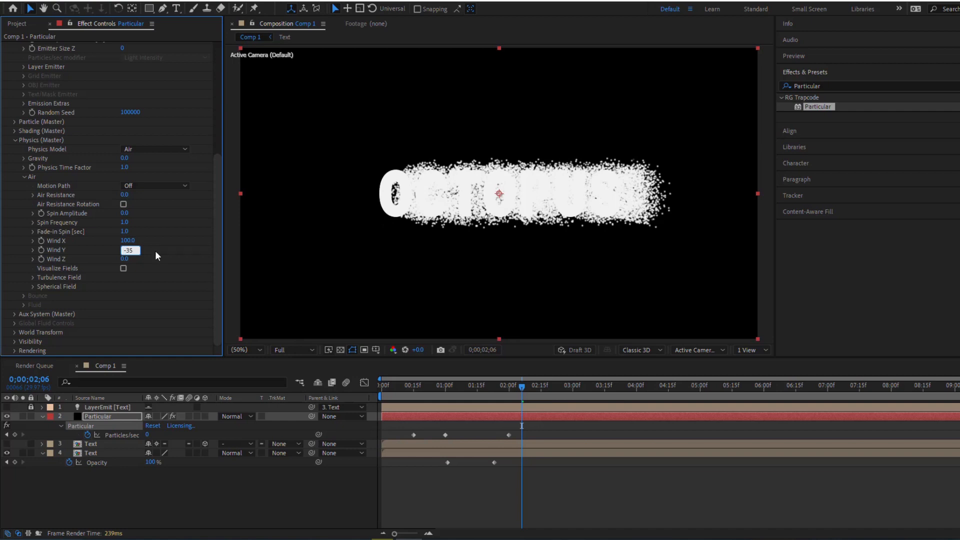
key("Return")
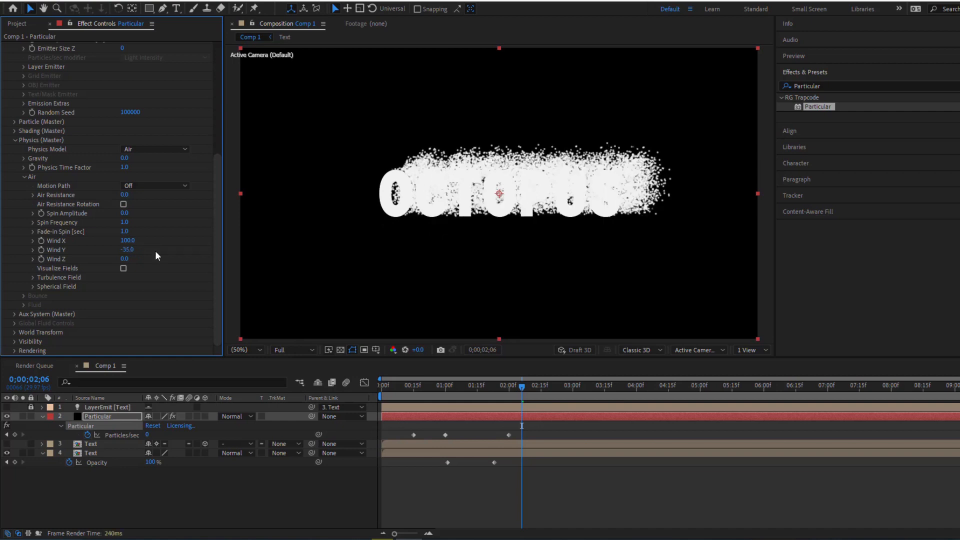
mouse_move(522, 388)
left_mouse_down()
mouse_move(558, 386)
mouse_move(528, 389)
left_mouse_up()
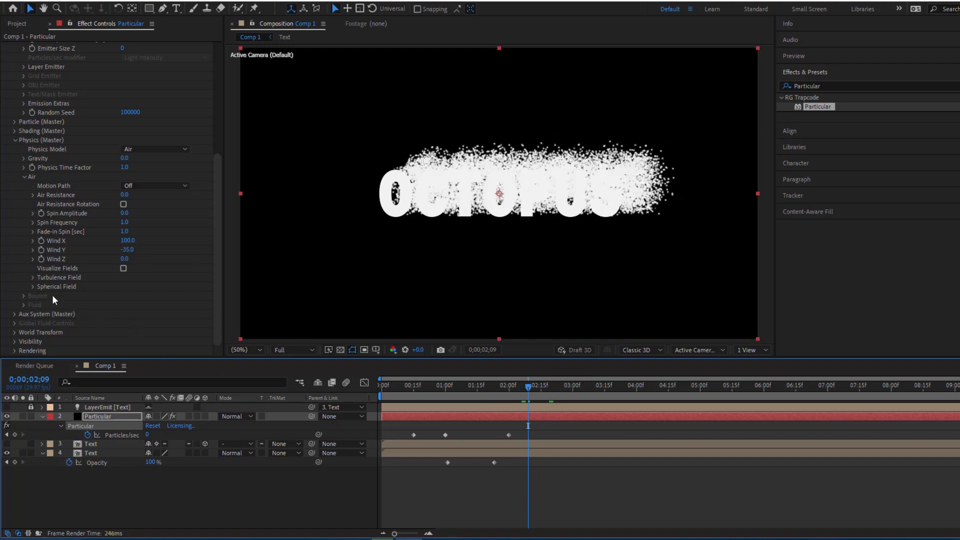
- Set the Turbulence Field's Affect Size to 10 and Affect Position to 250
left_click(33, 278)
scroll(58, 268, "down", 3)
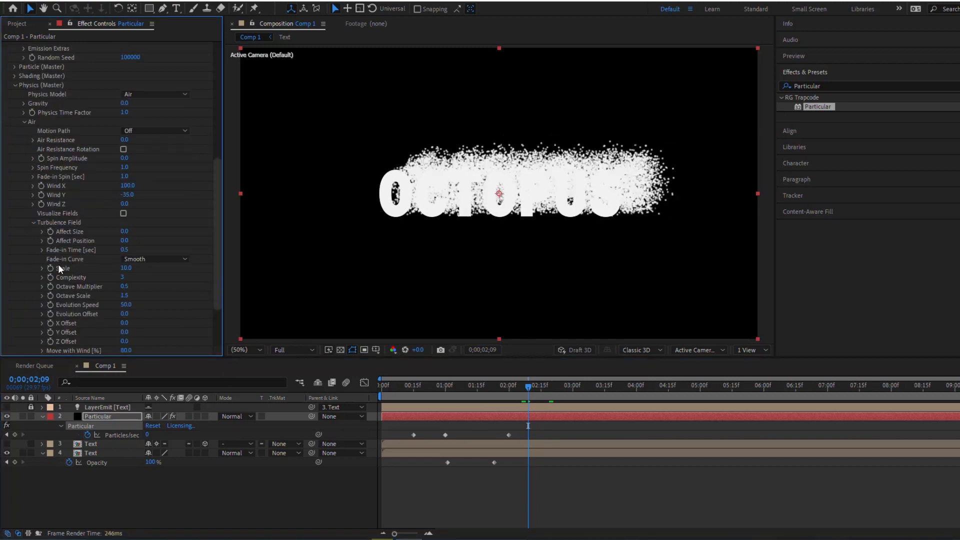
left_click(125, 230)
key("Return")
left_click(124, 241)
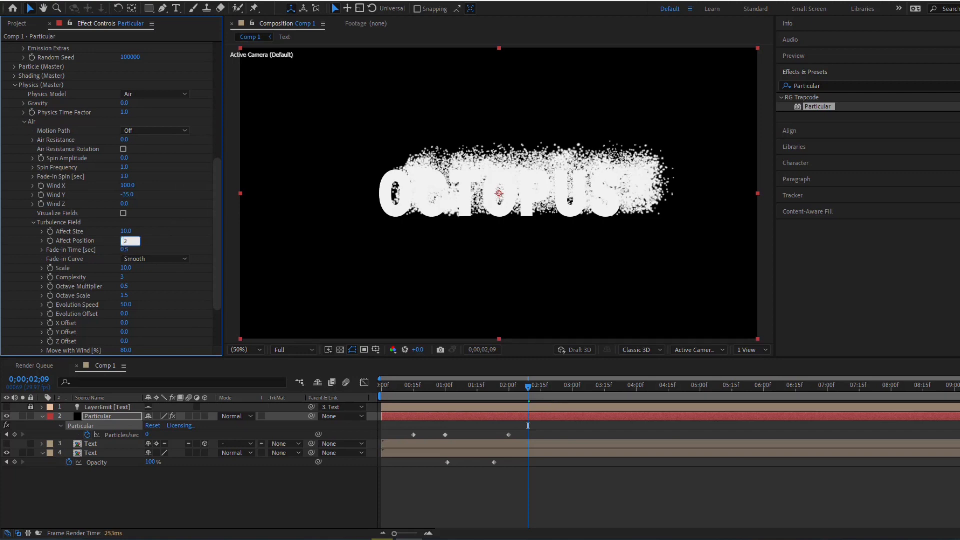
type("250")
key("Return")
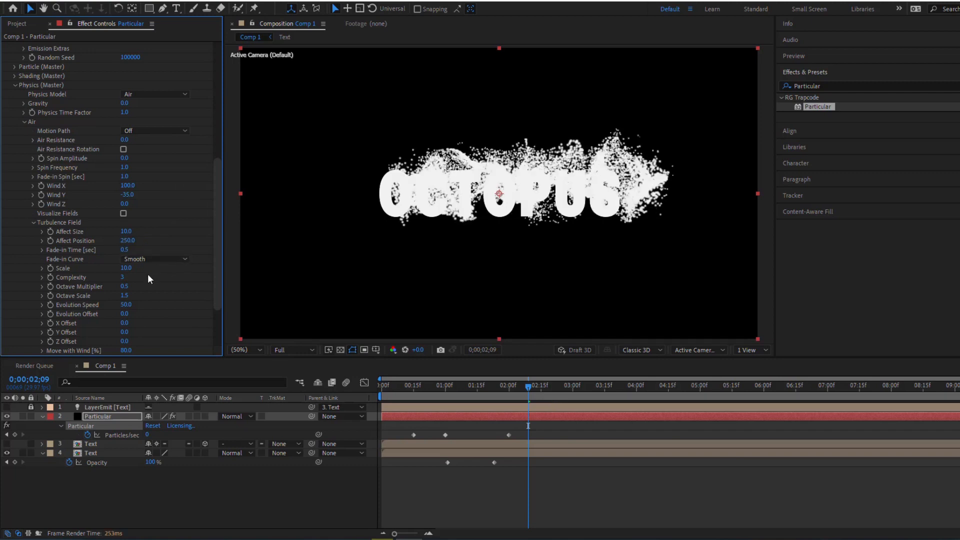
- Set the Turbulence Field's Fade-in Time to 0.3 seconds and its Complexity to 1
left_click(128, 250)
type("0.3")
key("Return")
left_click(124, 278)
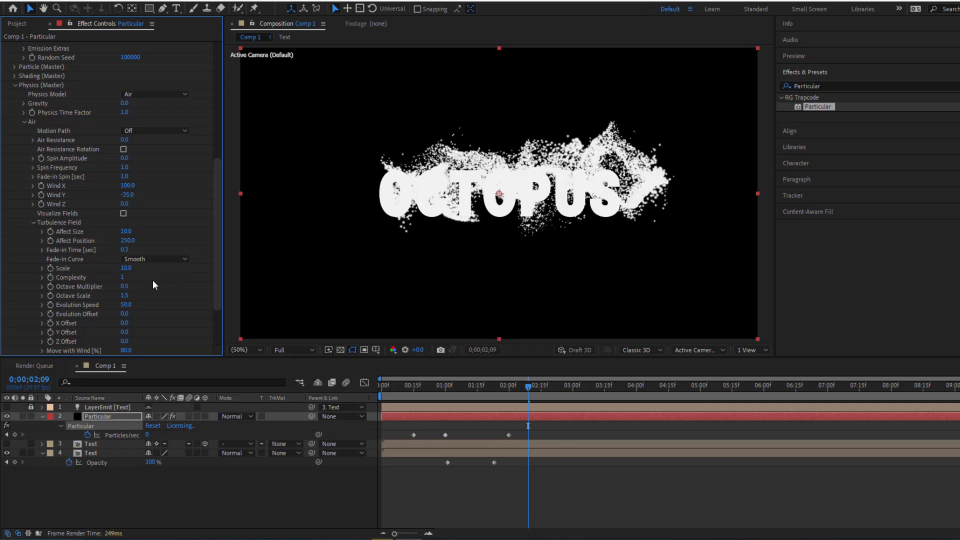
- Turn on Shadowlet for Main in Particular's master shading settings
scroll(139, 290, "up", 2)
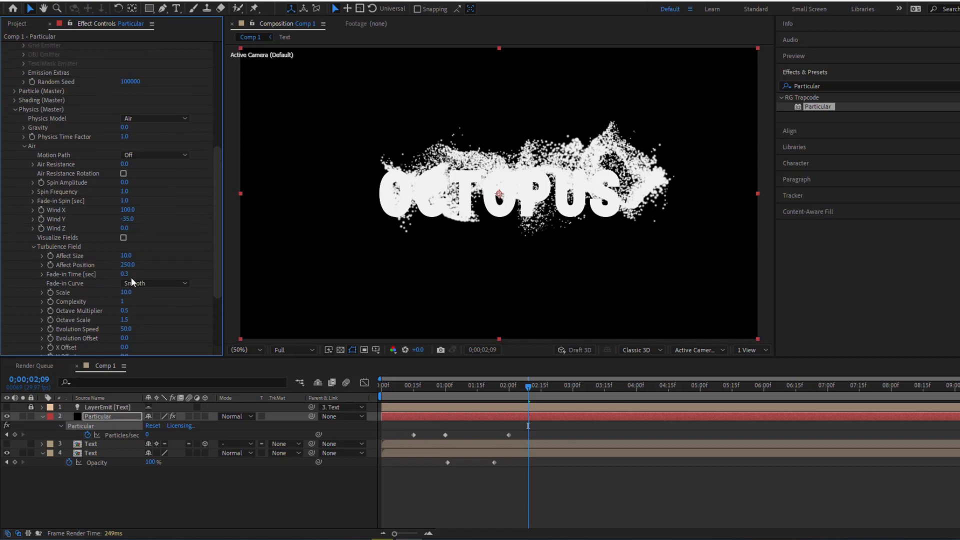
left_click(15, 109)
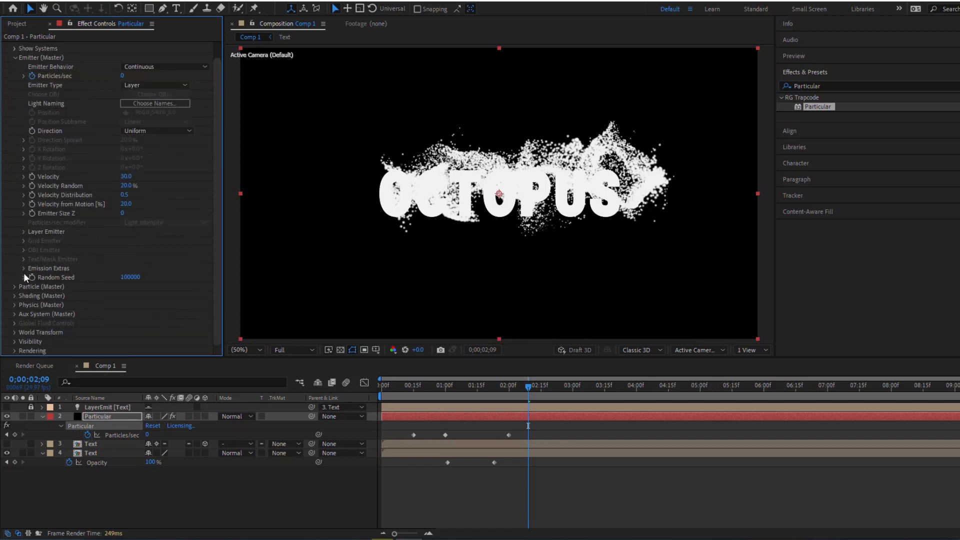
left_click(14, 295)
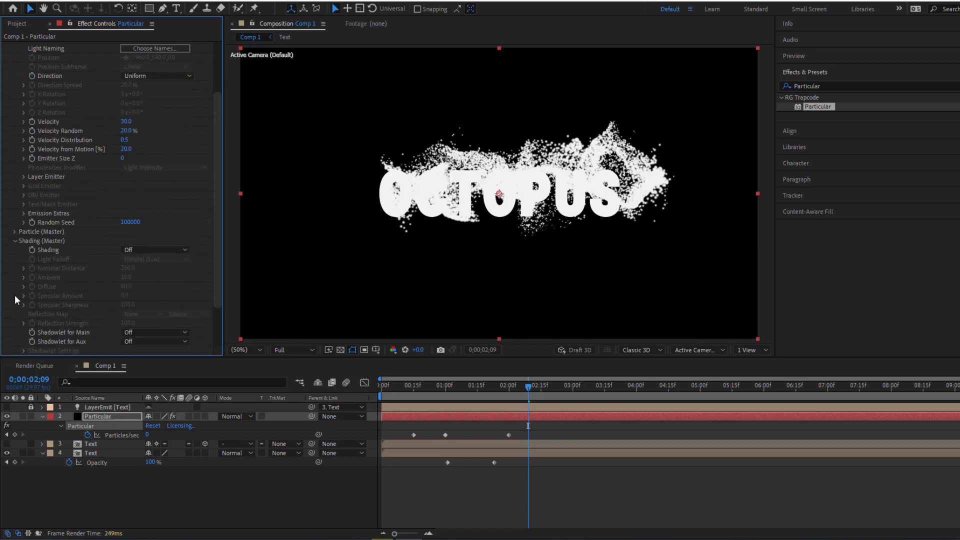
left_click(137, 332)
left_click(143, 354)
left_click(15, 241)
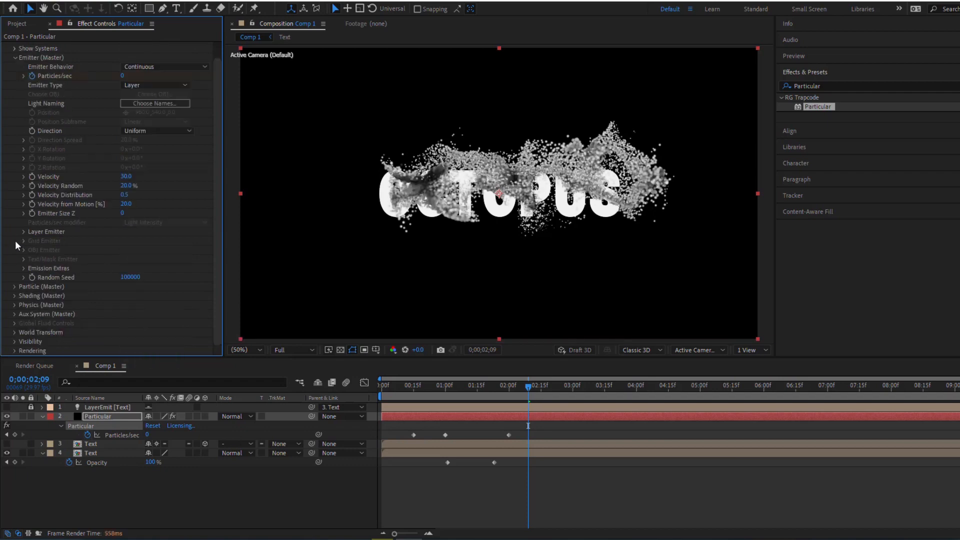
- Change Particular's master Particle Type to Cloudlet
left_click(13, 285)
scroll(13, 285, "down", 5)
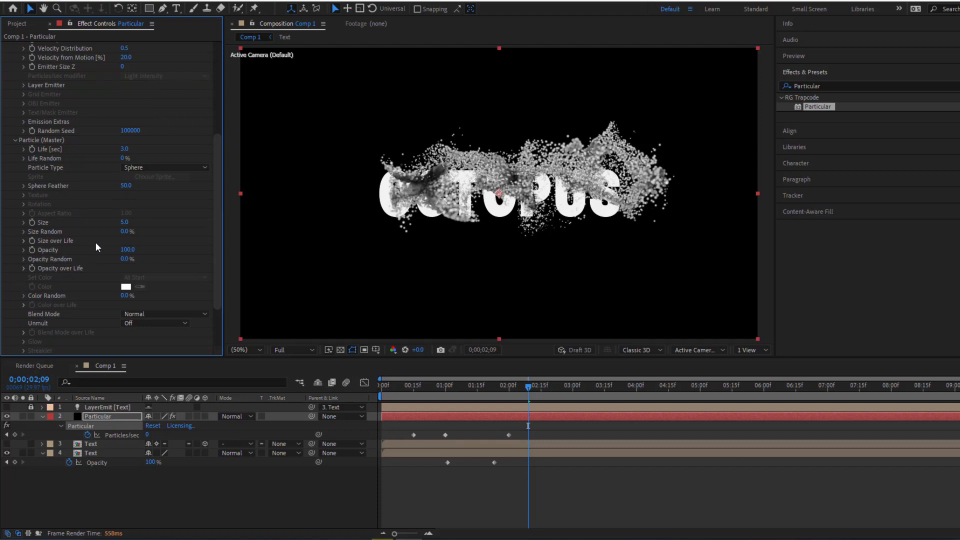
left_click(142, 167)
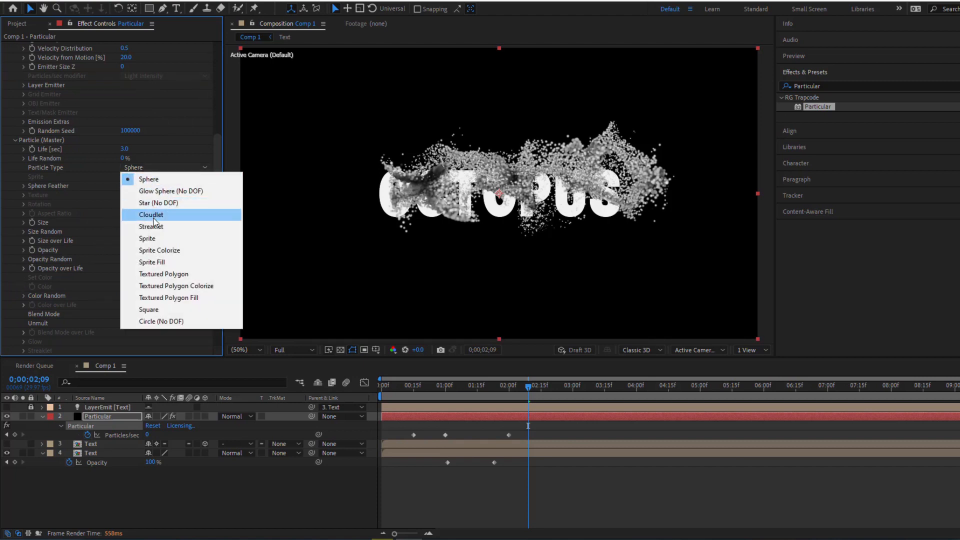
left_click(148, 216)
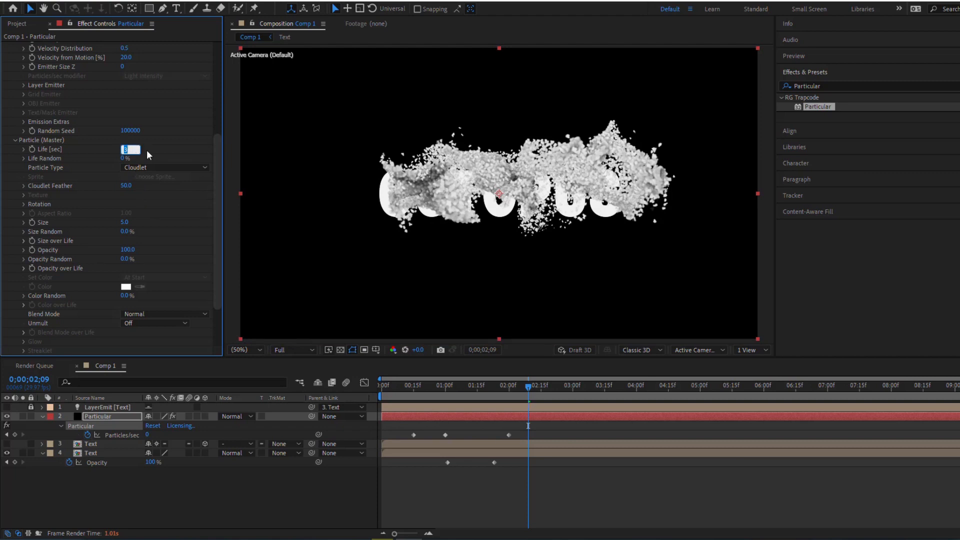
- Set the particles' Life to 2.5 seconds and Life Random to 100%
type("2.5")
key("Return")
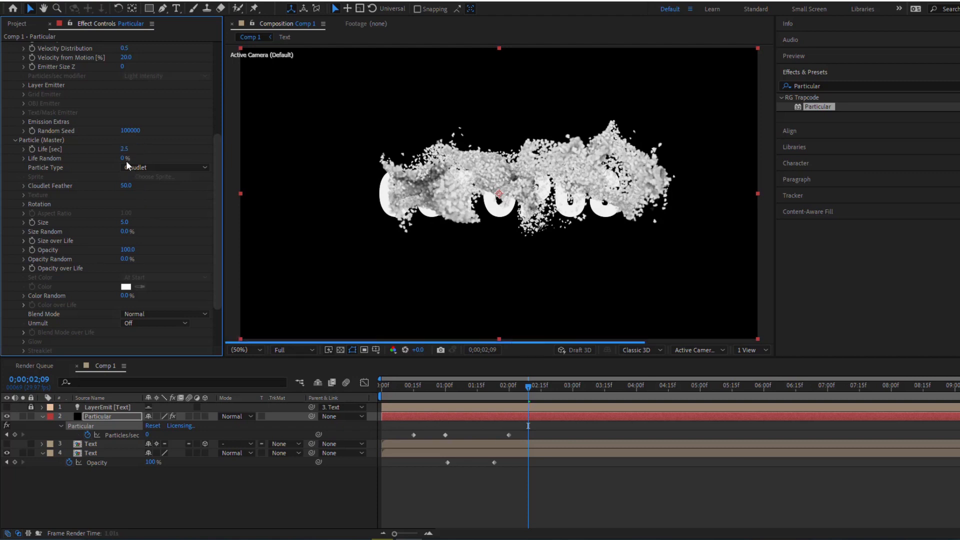
left_click_drag(124, 160, 236, 160)
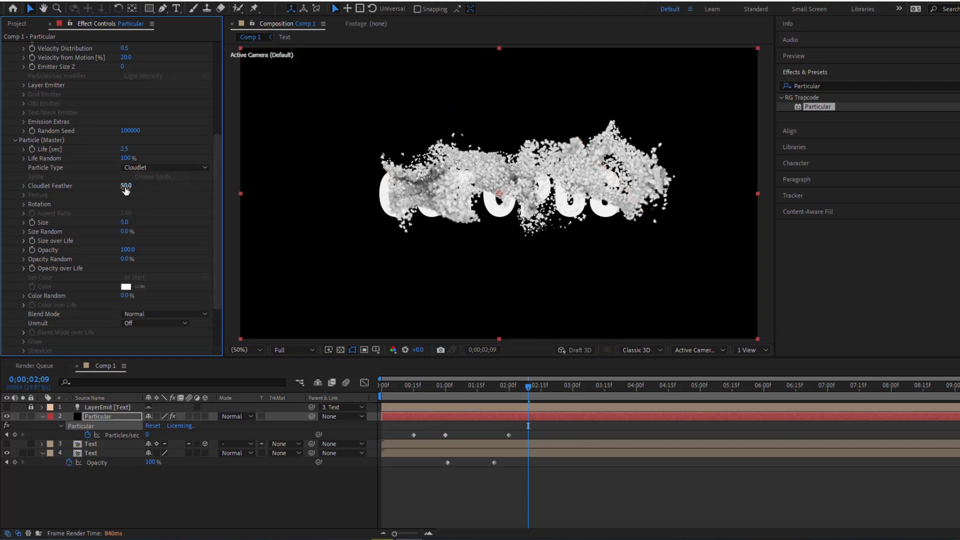
- Set the particles' Cloudlet Feather to 100, Size to 3 and Size Random to 100%
left_click_drag(125, 191, 161, 187)
left_click(131, 222)
left_click_drag(124, 232, 196, 230)
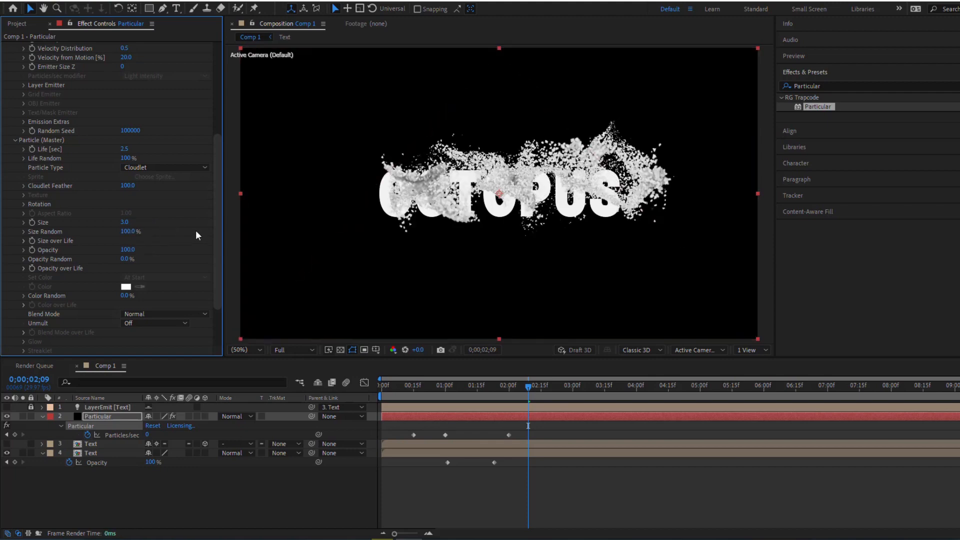
- Apply the descending preset to Opacity over Life and reshape its two middle points into a smooth S-shaped fade-out
left_click(24, 269)
left_click(167, 263)
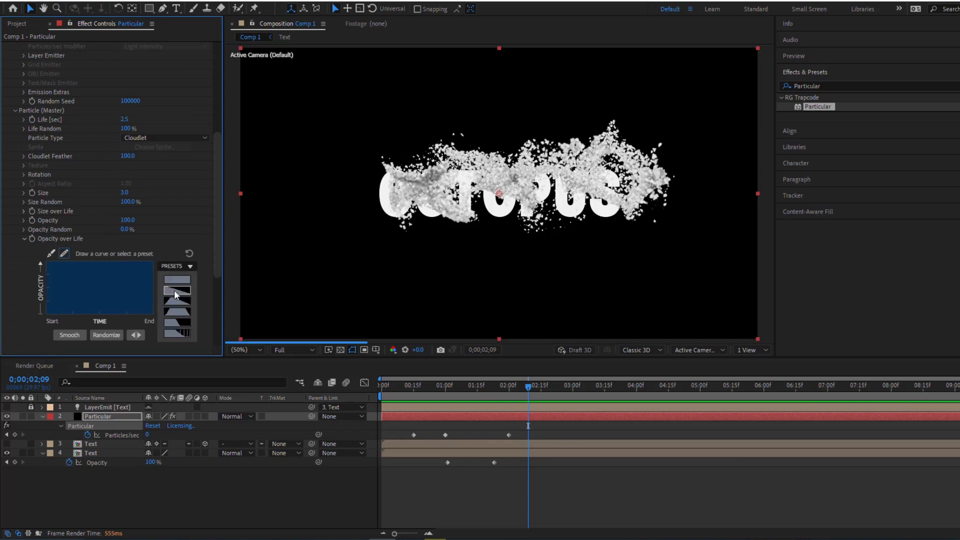
left_click(174, 290)
left_click(51, 253)
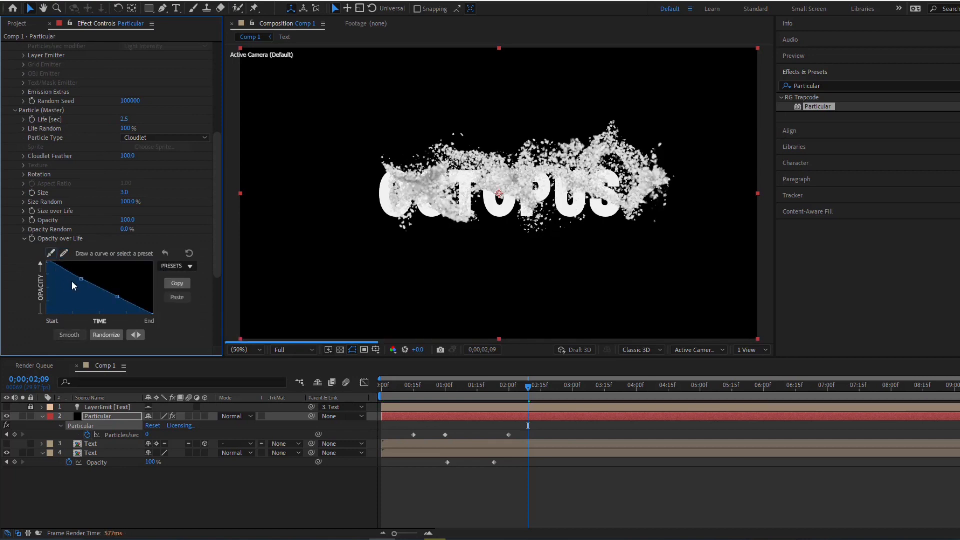
left_click_drag(80, 279, 87, 268)
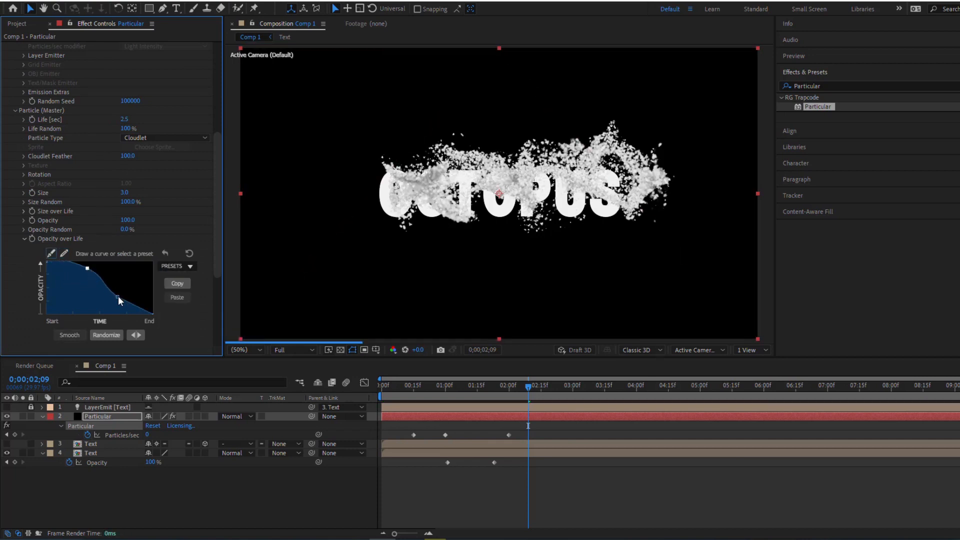
left_click_drag(118, 296, 131, 303)
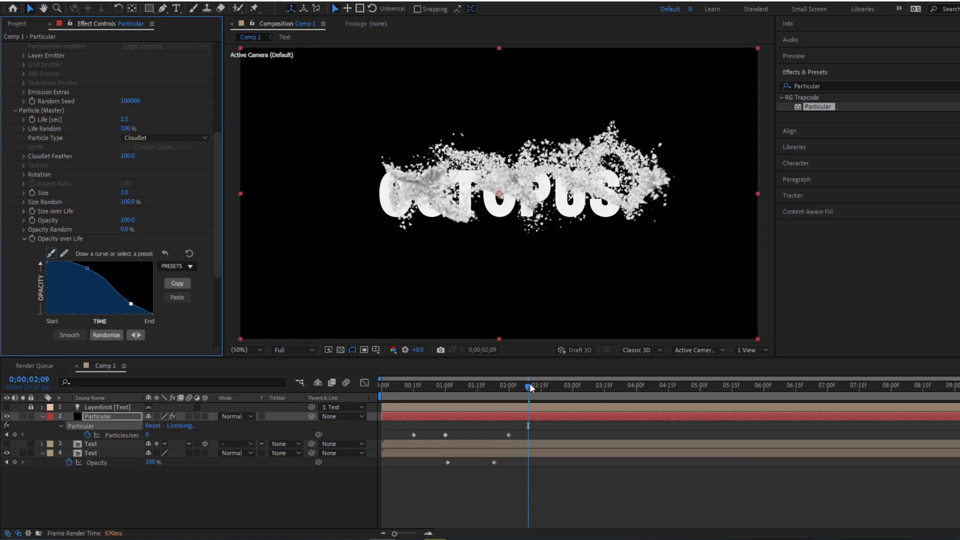
- Preview the particle text animation from the beginning of Comp 1
left_click_drag(530, 383, 383, 385)
key("space")
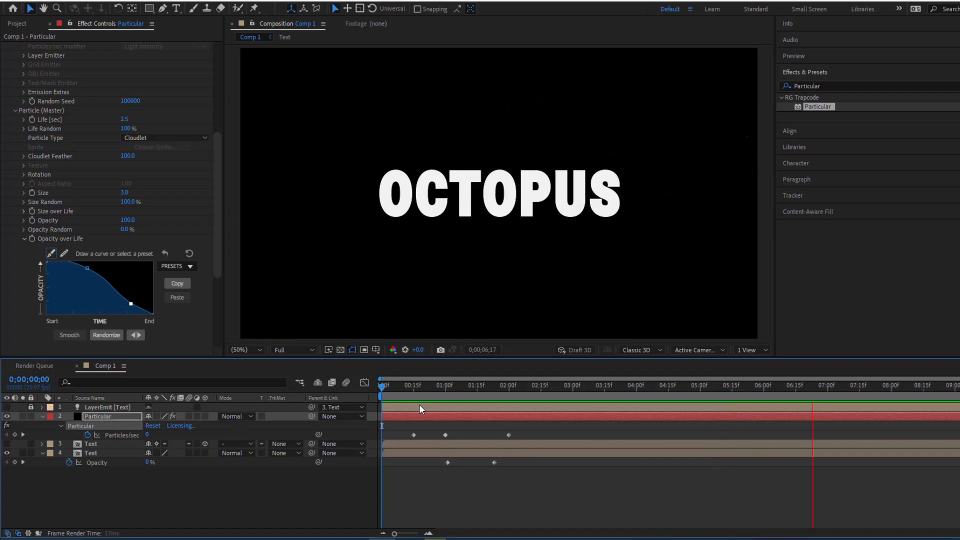
key("space")
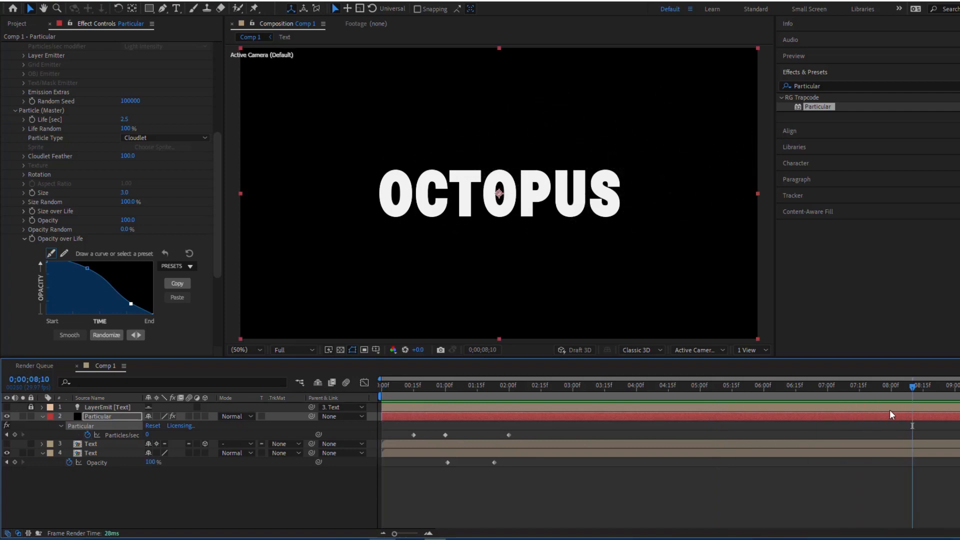
- Move the current time to 0;00;01;21 and add the Sharpen effect to the Particular layer
left_click_drag(911, 388, 490, 391)
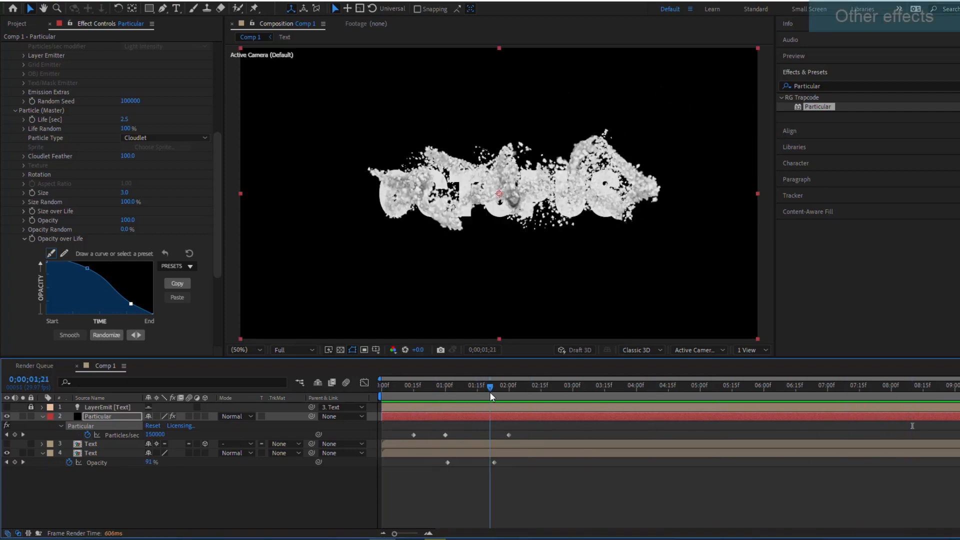
left_click(485, 420)
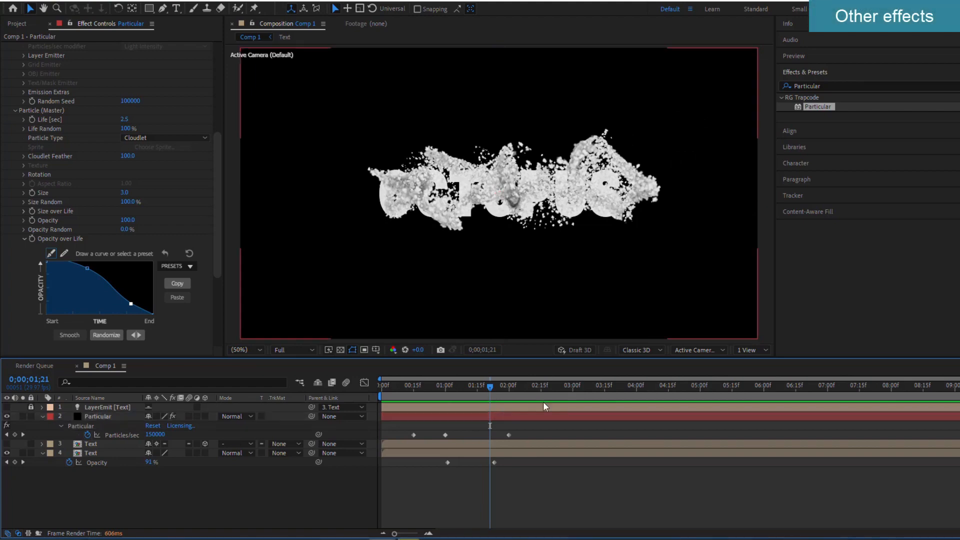
left_click(838, 86)
type("Sharpe")
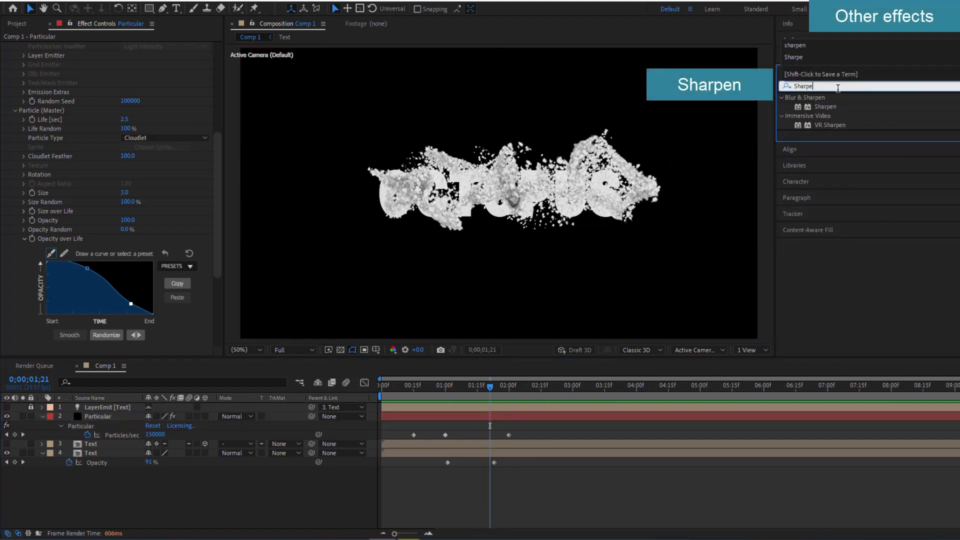
left_click_drag(825, 107, 154, 330)
- Set the Sharpen Amount to 200 and inspect the sharpened particles up close
left_click(122, 350)
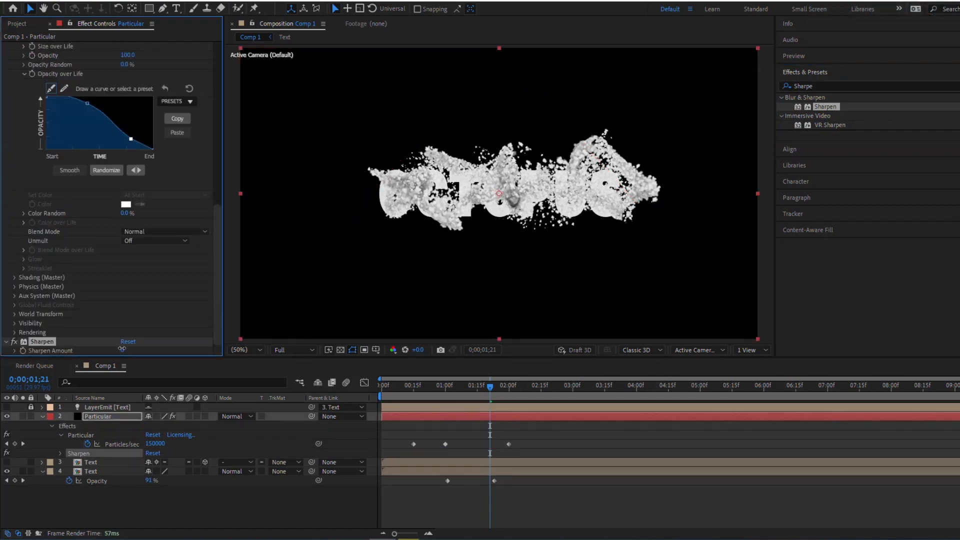
type("200")
key("Return")
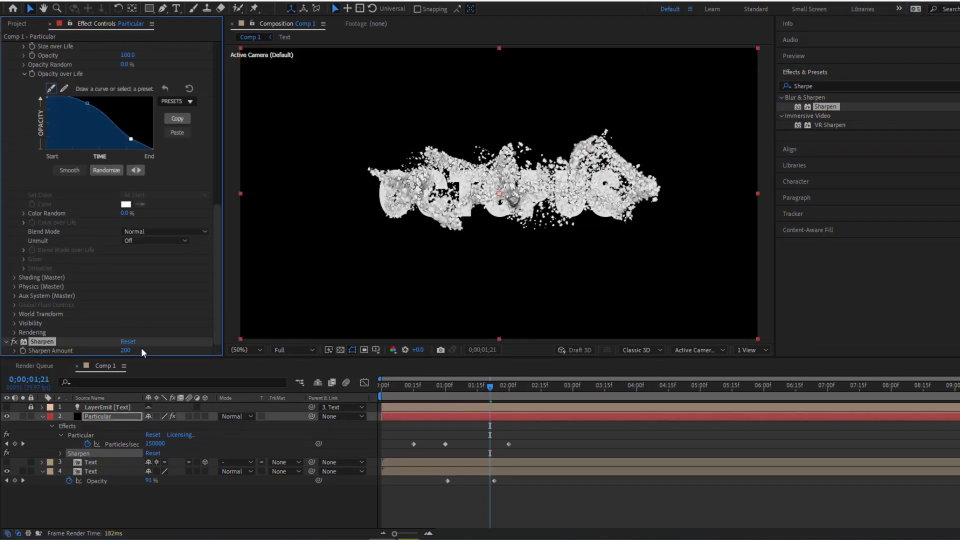
scroll(490, 205, "up", 1)
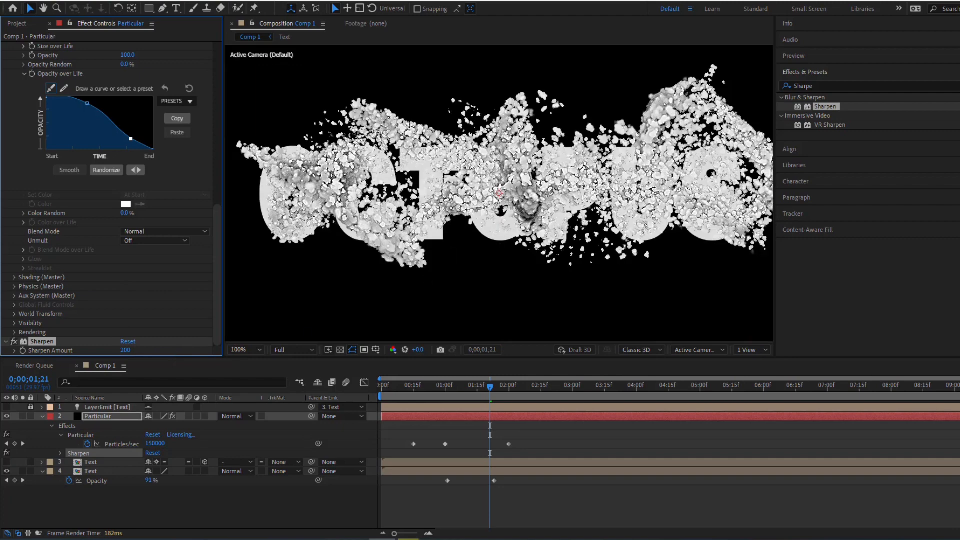
scroll(493, 198, "down", 1)
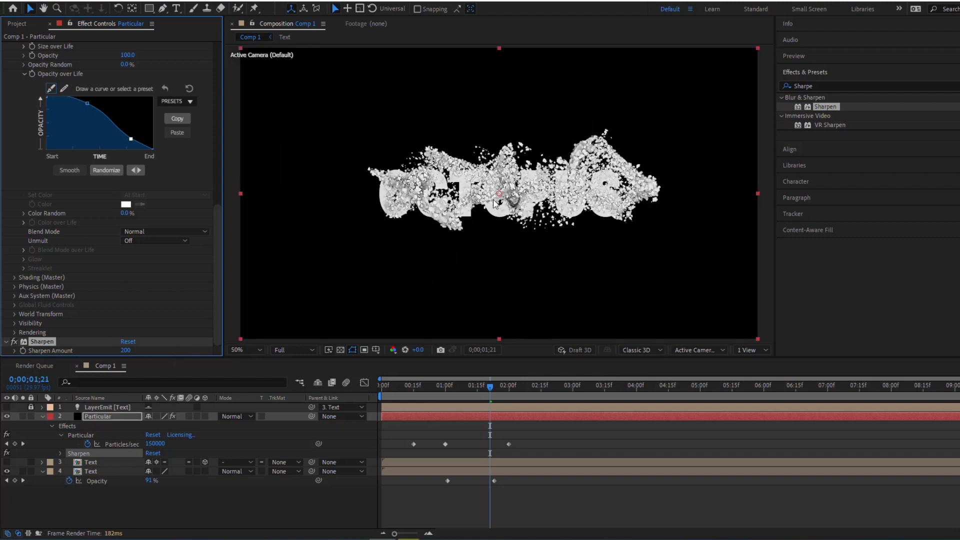
- Add CC Vector Blur below Sharpen on the Particular layer, with Type set to Perpendicular and Amount to 27
left_click(830, 86)
type("Vec")
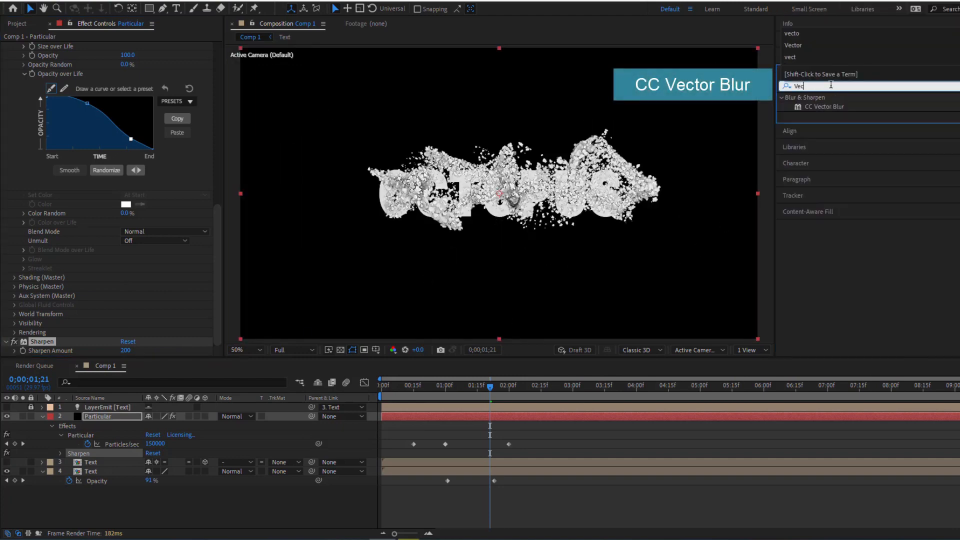
type("tor Bl")
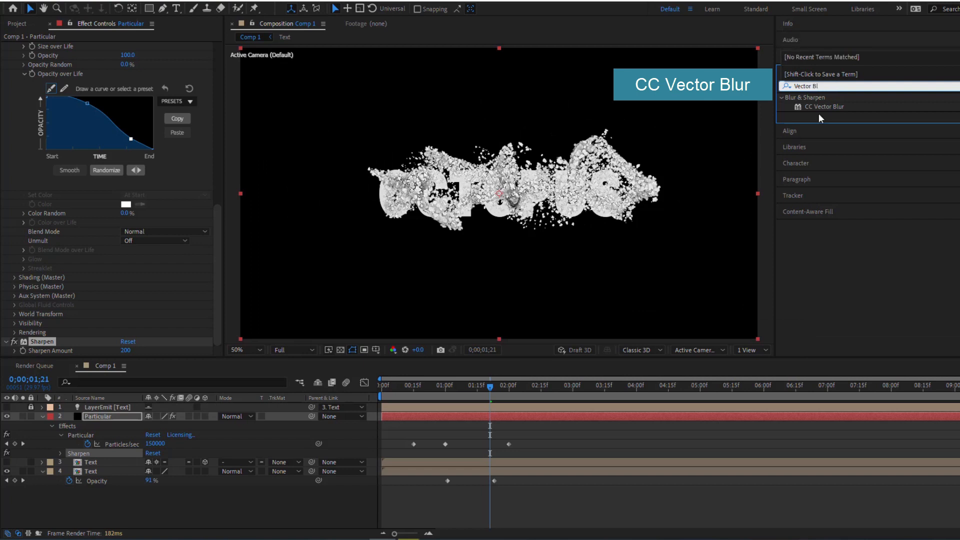
left_click_drag(822, 106, 76, 347)
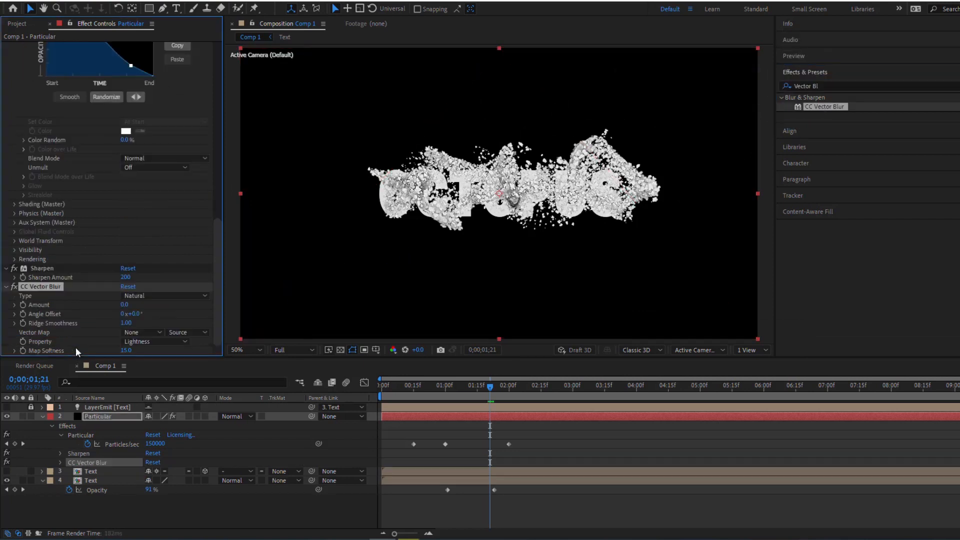
left_click(161, 296)
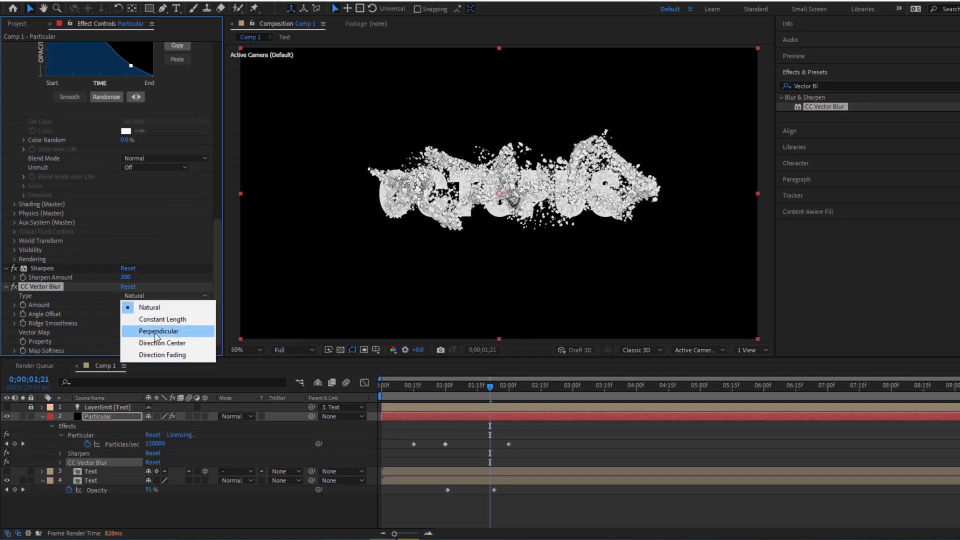
left_click(158, 331)
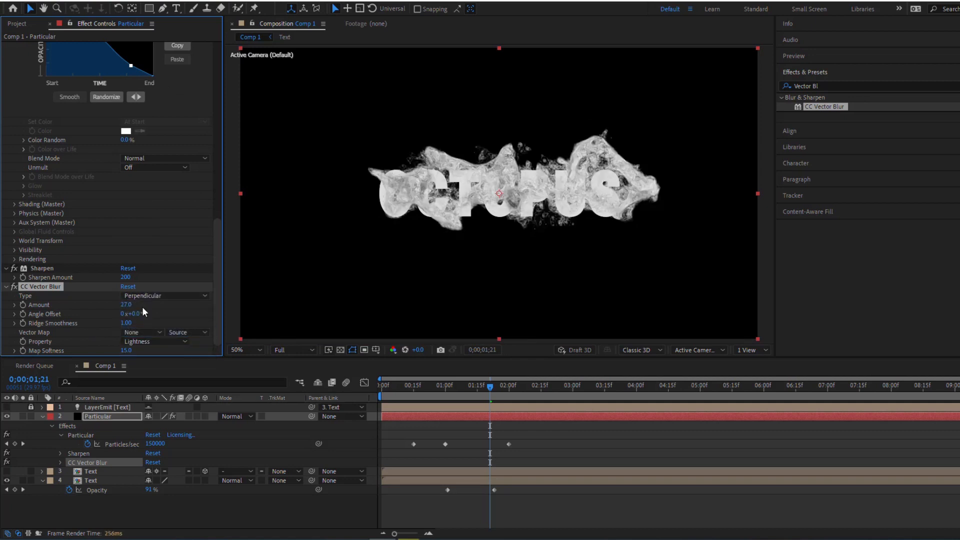
- Keyframe the CC Vector Blur Amount from 27 at 0;00;01;13 down to 0 at 0;00;02;11
left_click(489, 392)
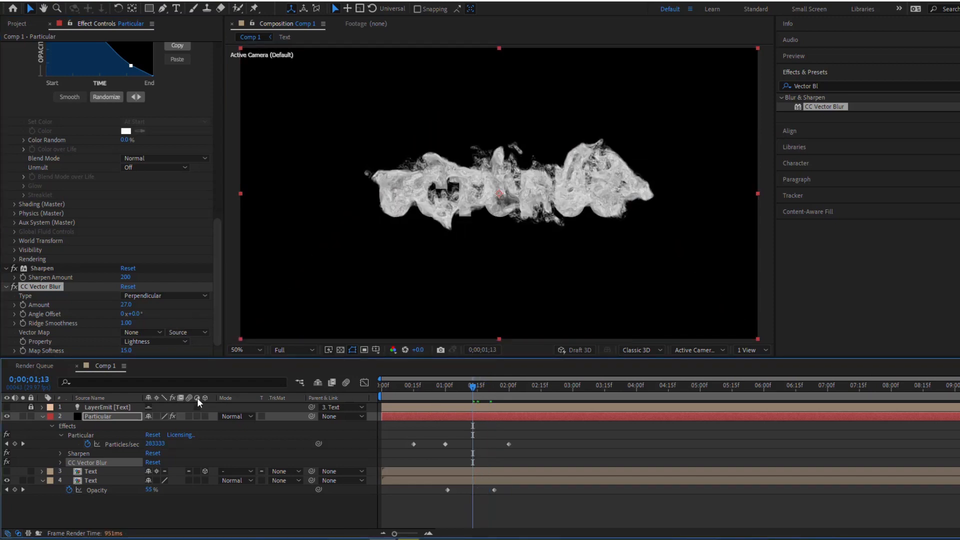
left_click(24, 310)
left_click_drag(472, 385, 531, 388)
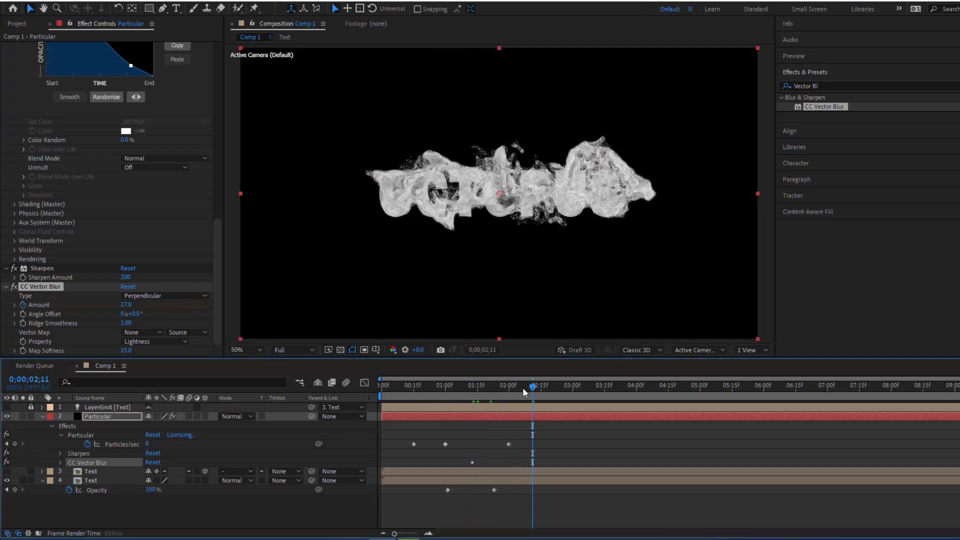
left_click(128, 305)
type("0")
key("Return")
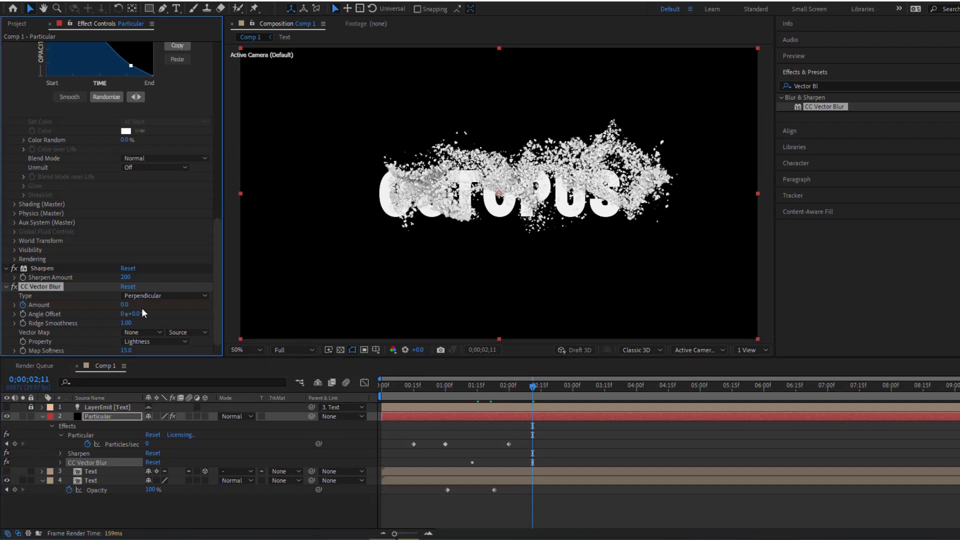
- Move the current time to 0;00;01;19 and add the Curves effect below CC Vector Blur on the Particular layer
left_click(485, 396)
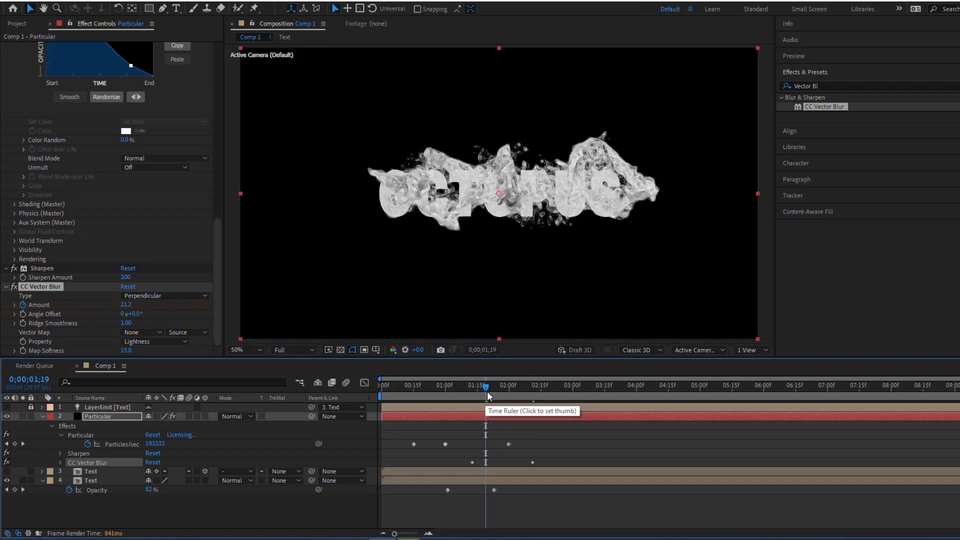
triple_click(832, 85)
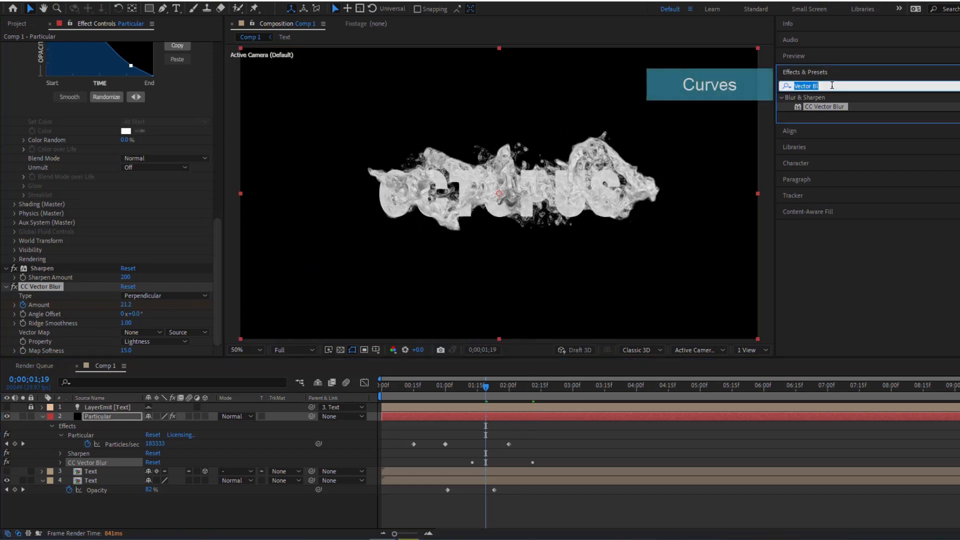
type("Curves")
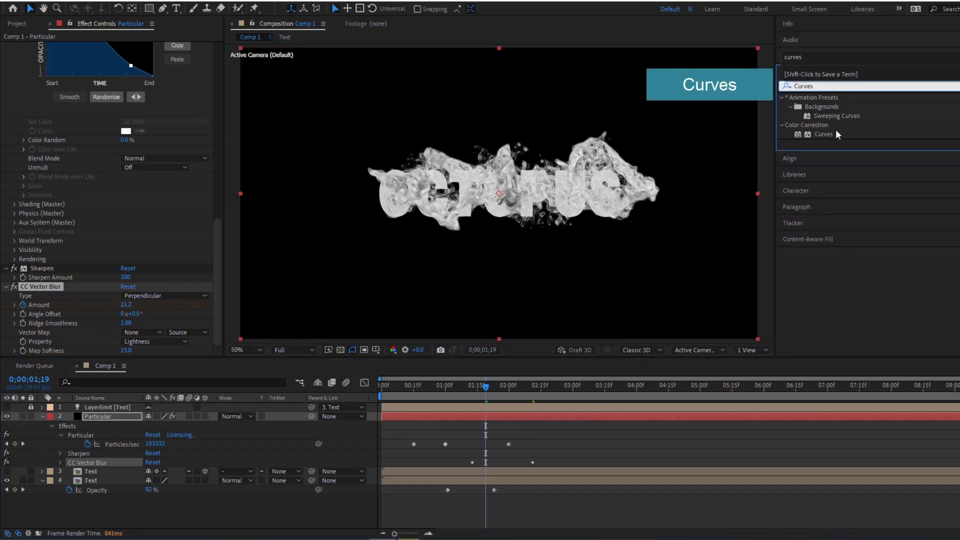
left_click_drag(824, 134, 103, 328)
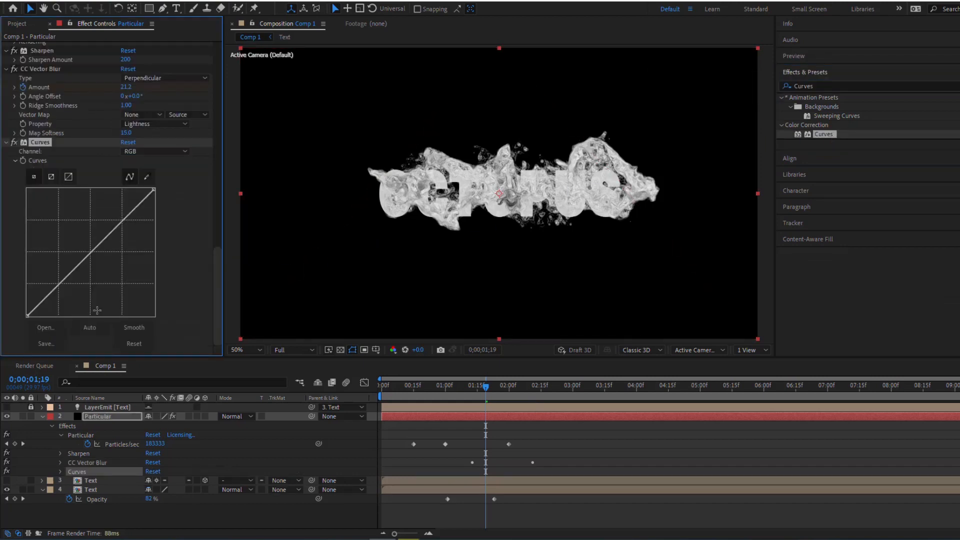
- Shape the RGB curve into a gentle S with lowered shadows and slightly raised highlights, and preview the animation from the beginning
left_click_drag(61, 283, 70, 293)
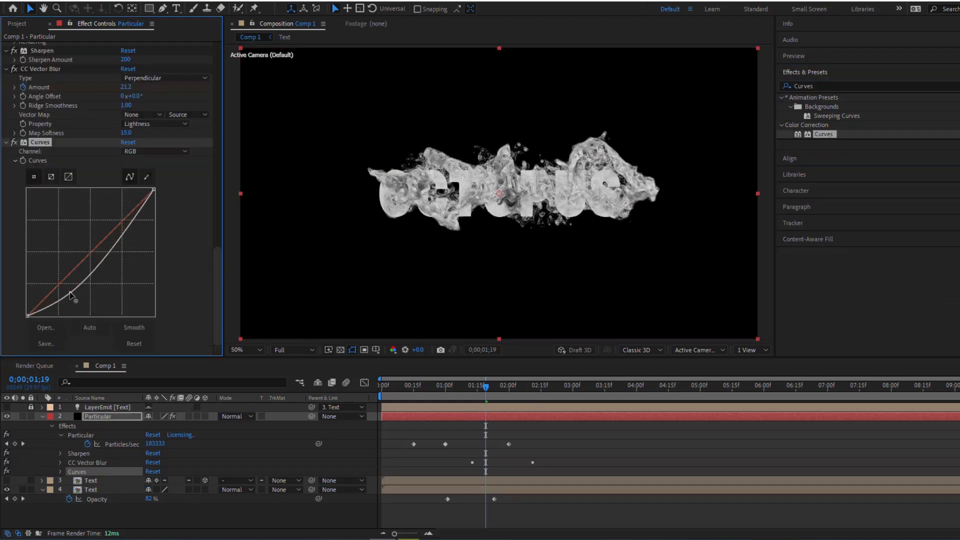
left_click_drag(132, 220, 126, 215)
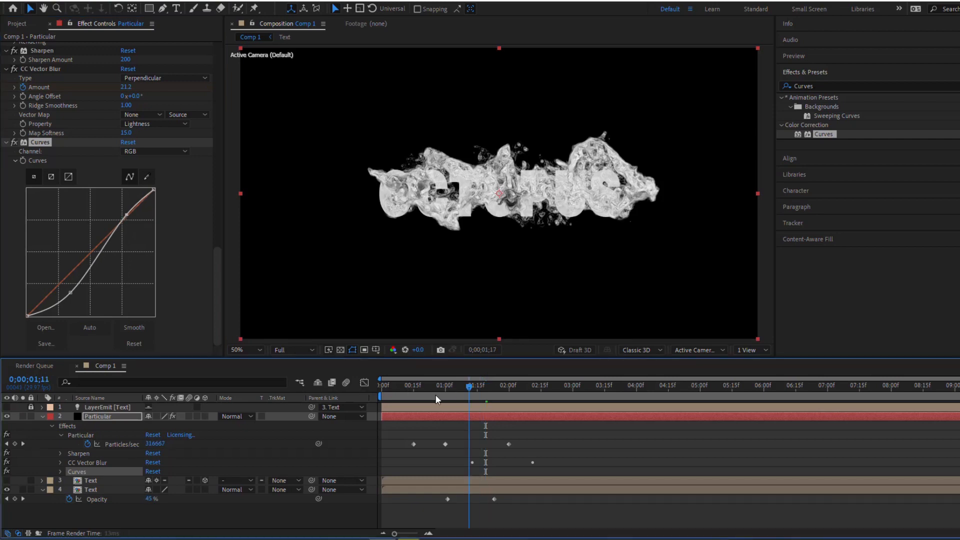
key("space")
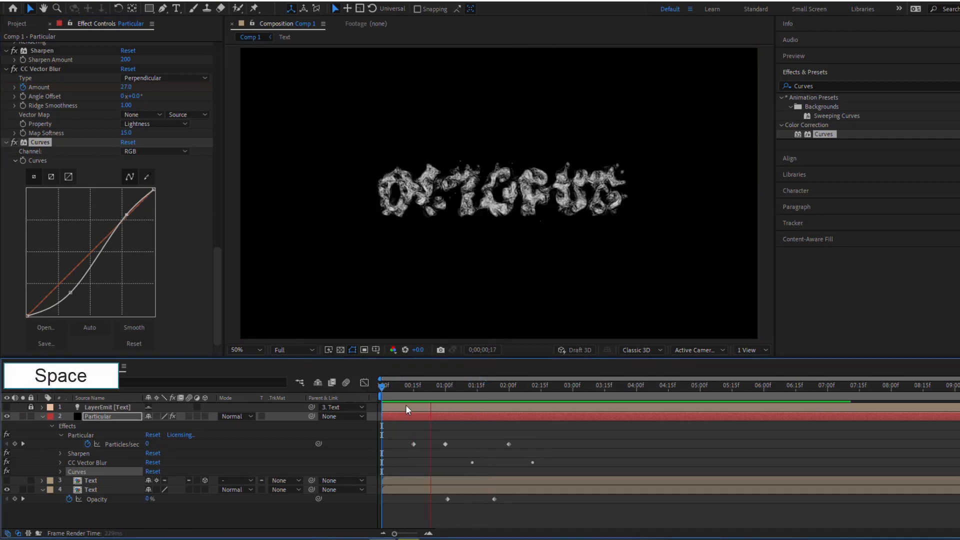